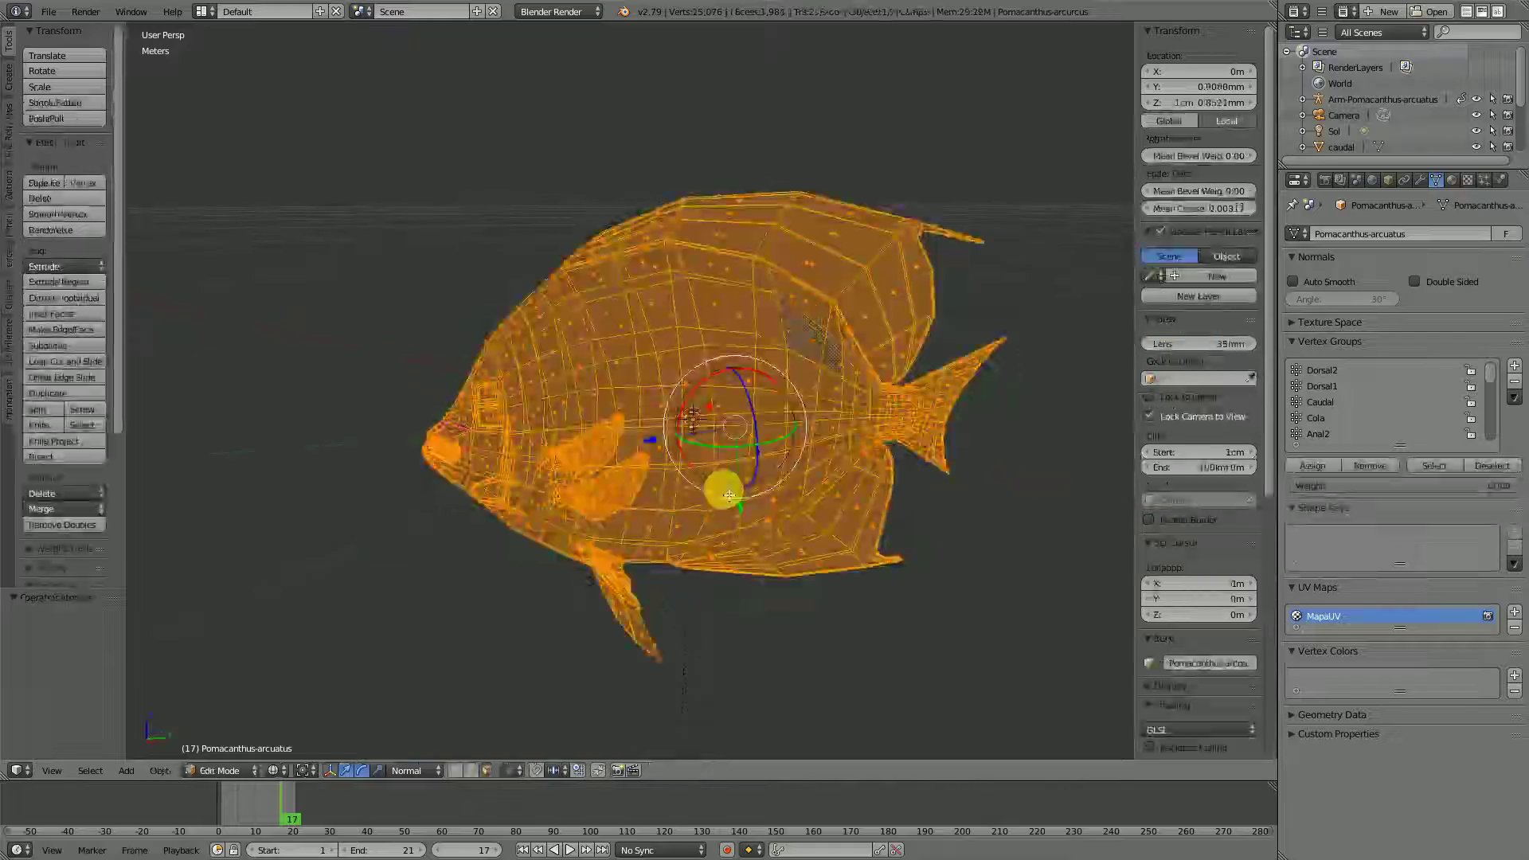
Step: Show the fish textured in vertex select mode, deselect all, then play the swim animation in wireframe
key("alt+z")
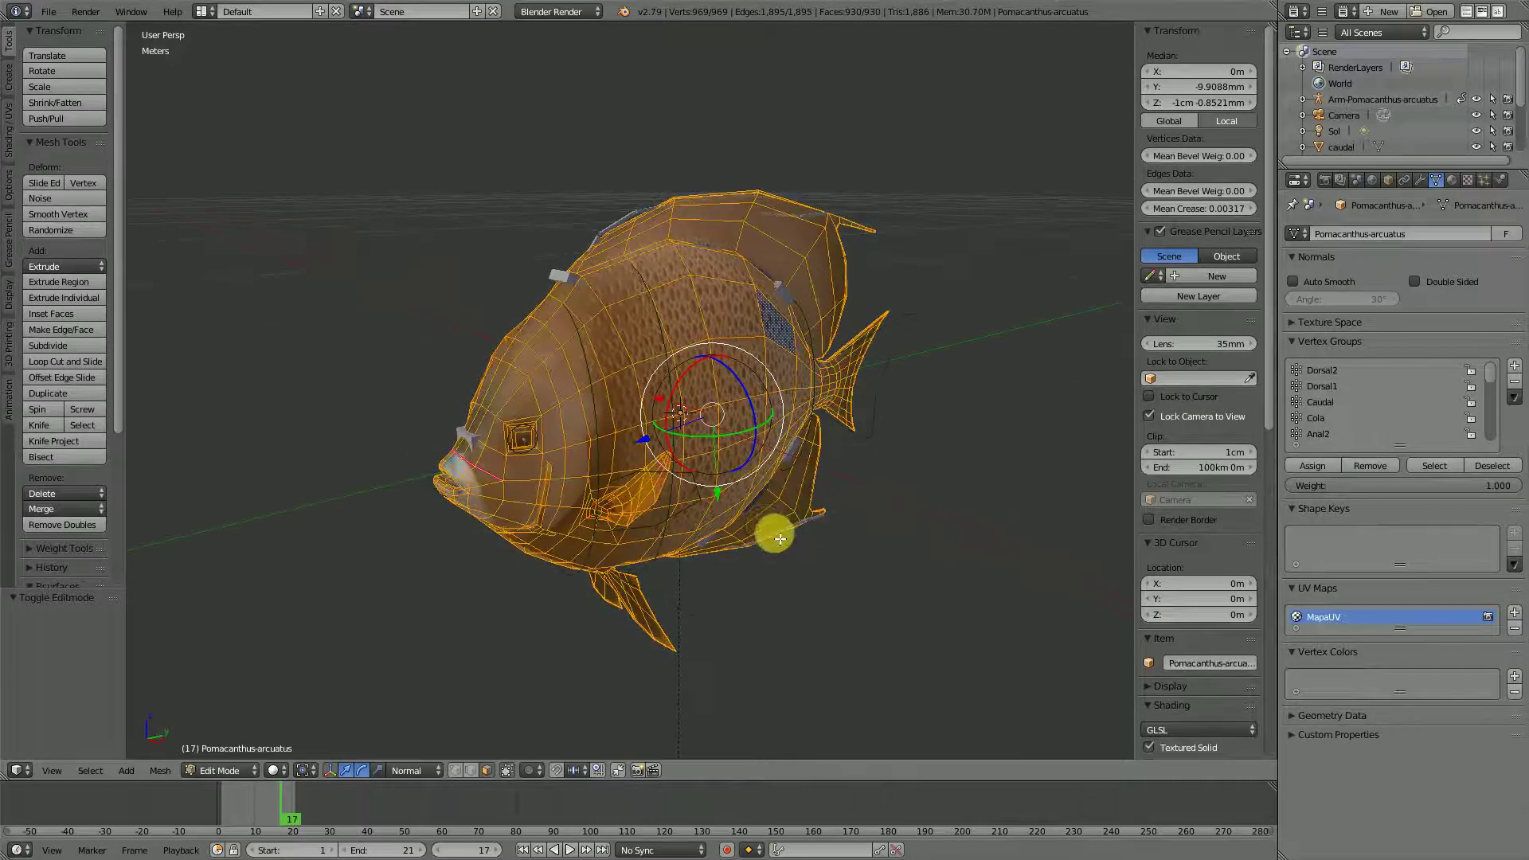
key("ctrl+Tab")
left_click(784, 526)
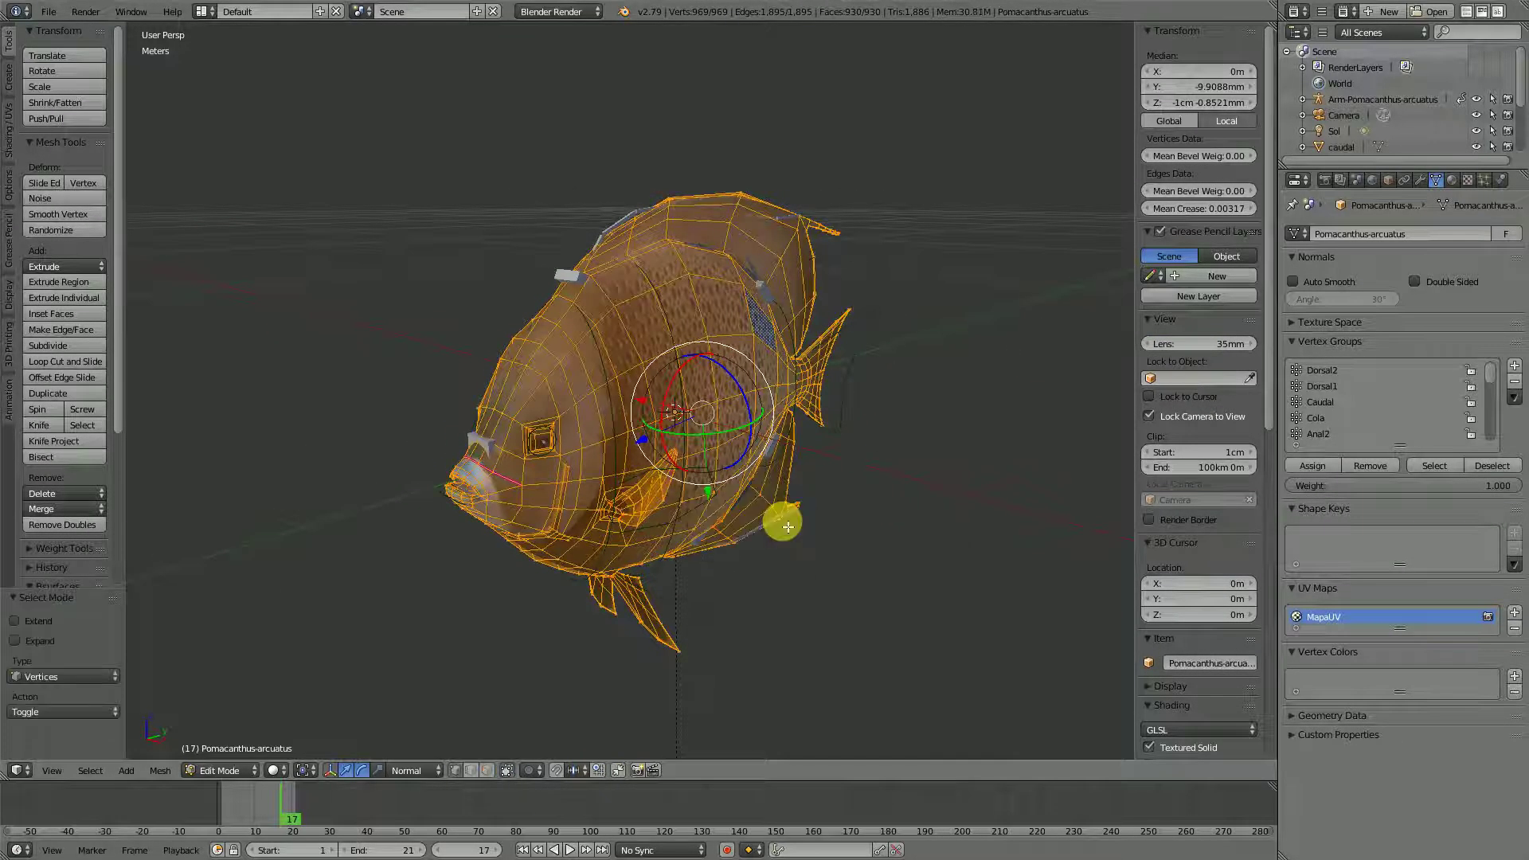
key("a")
key("z")
key("alt+a")
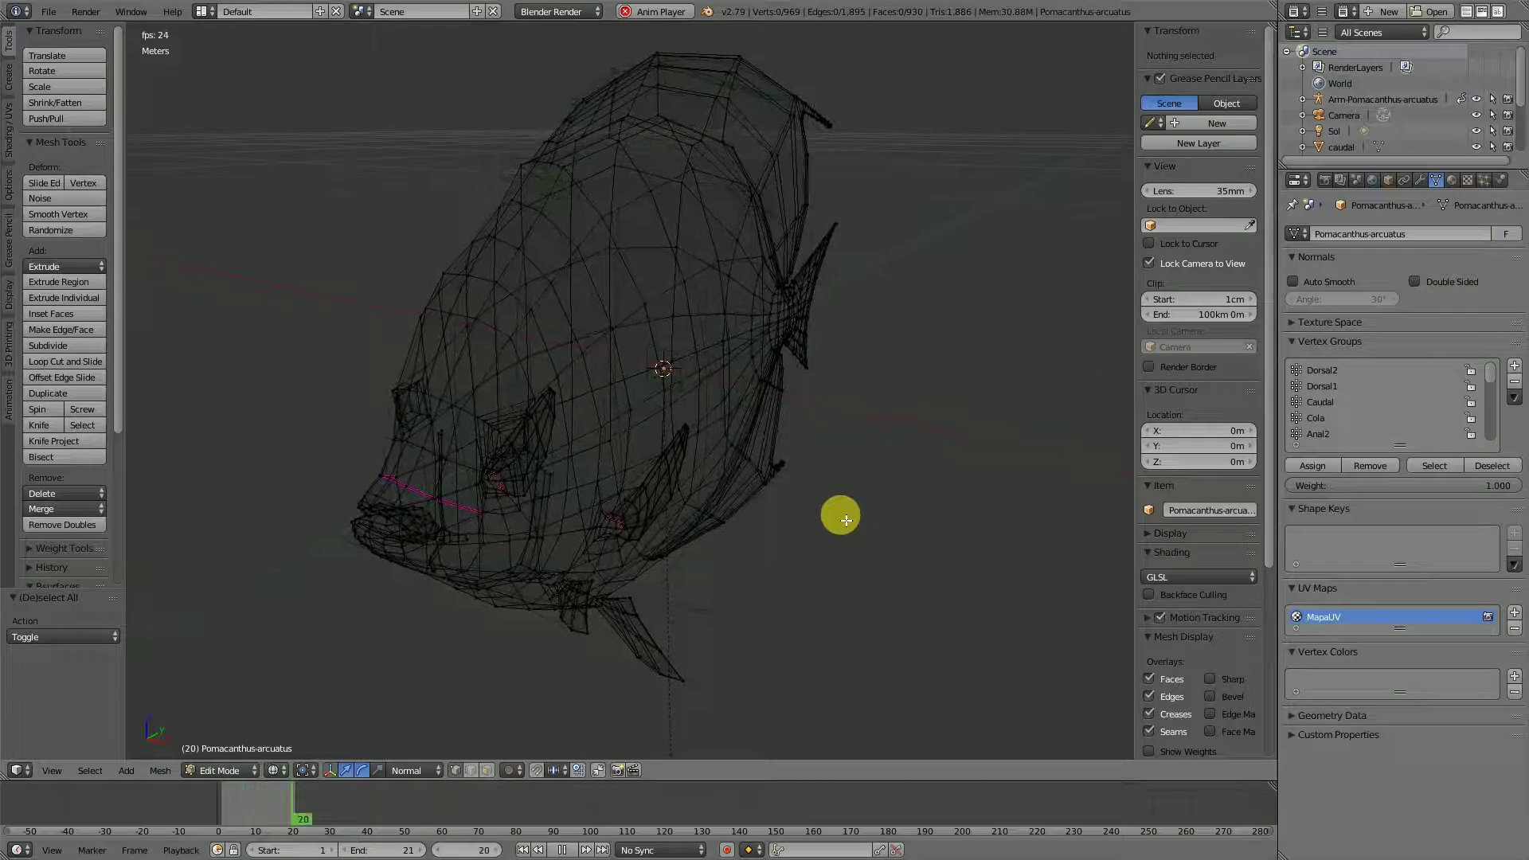
Step: Return to textured display in Object Mode and orbit around the swimming fish
key("z")
key("Tab")
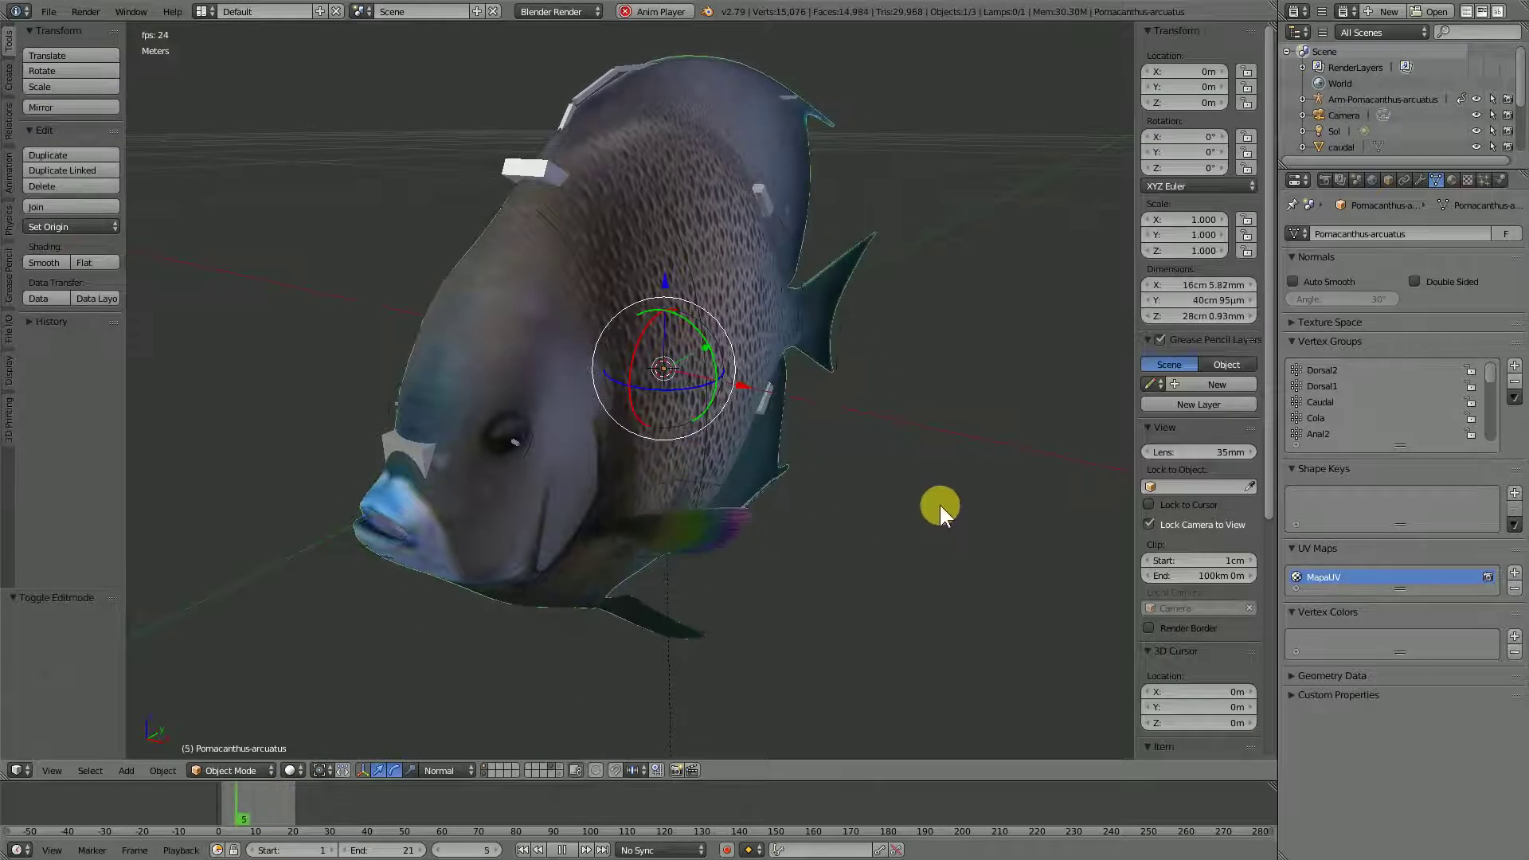
mouse_move(814, 492)
middle_mouse_down()
mouse_move(331, 481)
mouse_move(961, 510)
mouse_move(730, 505)
middle_mouse_up()
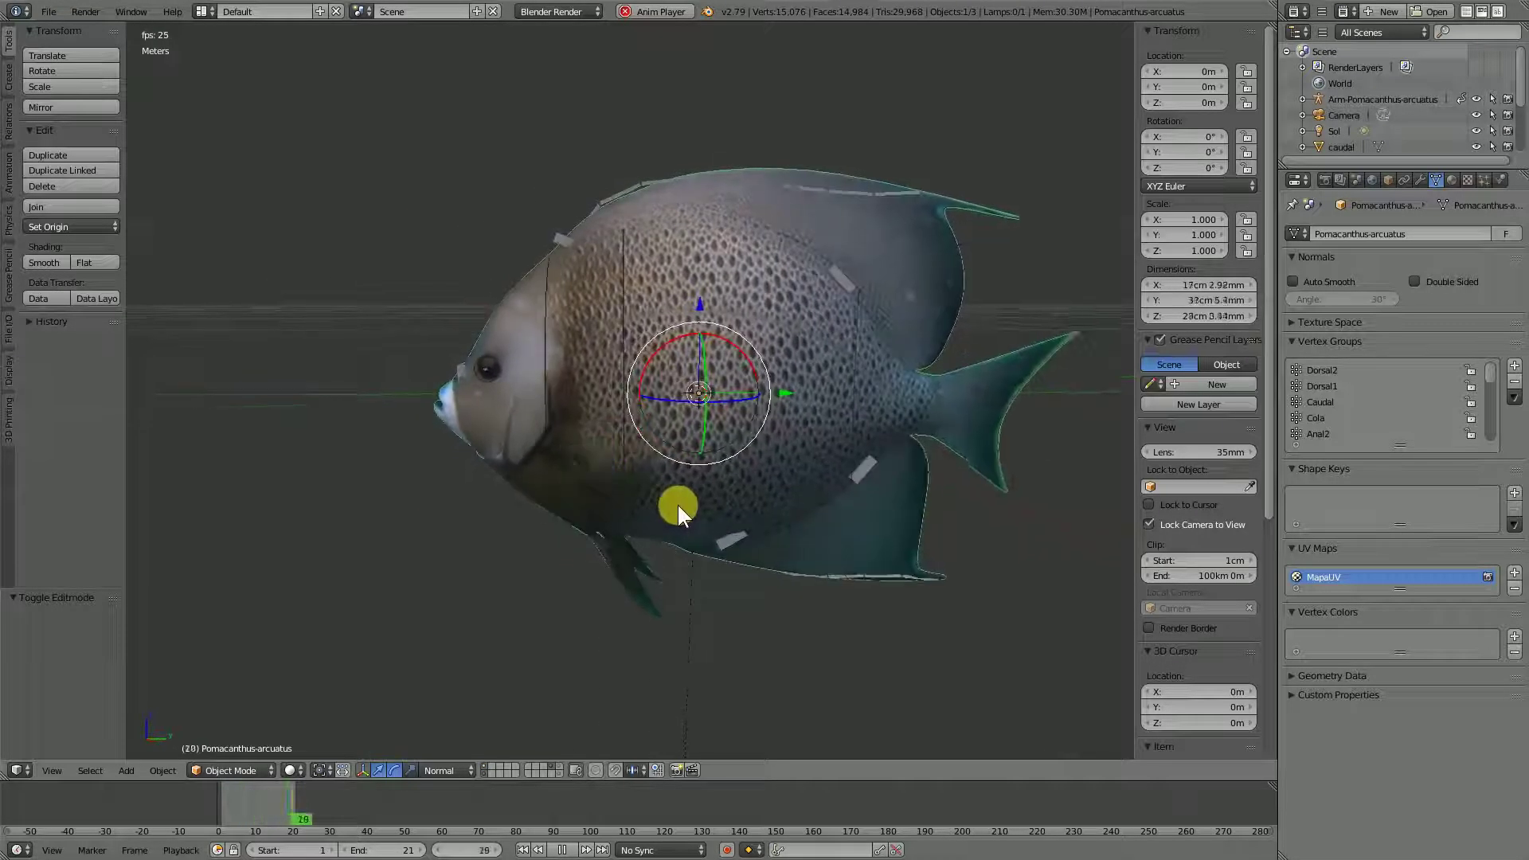
mouse_move(729, 505)
middle_mouse_down()
mouse_move(727, 519)
mouse_move(772, 529)
middle_mouse_up()
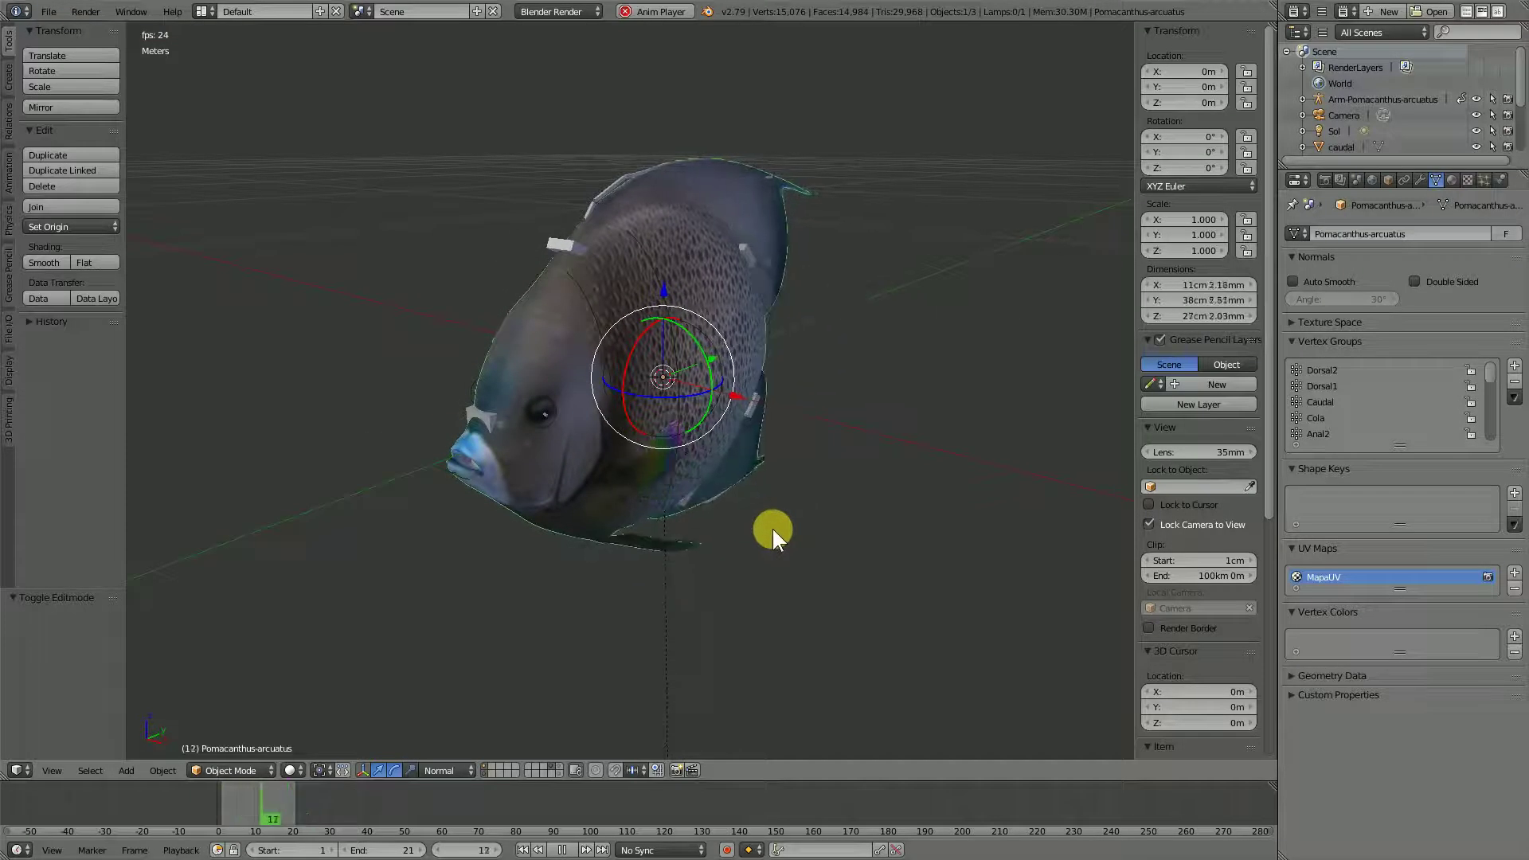
Step: Stop playback and switch to the Animation screen layout
key("alt+a")
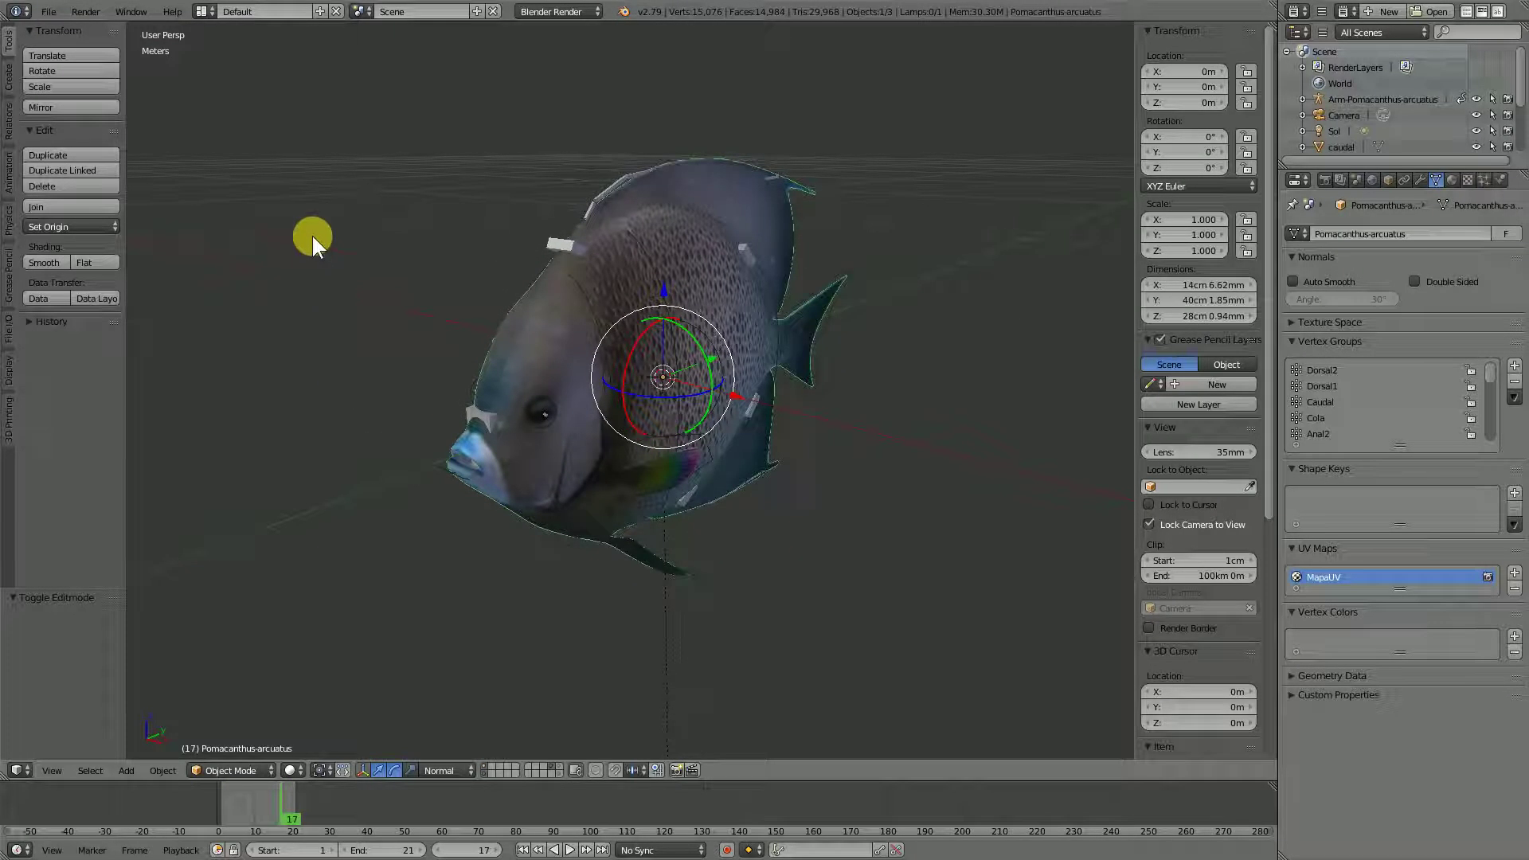
left_click(209, 11)
left_click(263, 36)
Step: Maximize the Graph Editor to show the Cola and Pectoral swim F-curves
mouse_move(1013, 472)
middle_mouse_down()
mouse_move(1009, 344)
mouse_move(968, 573)
middle_mouse_up()
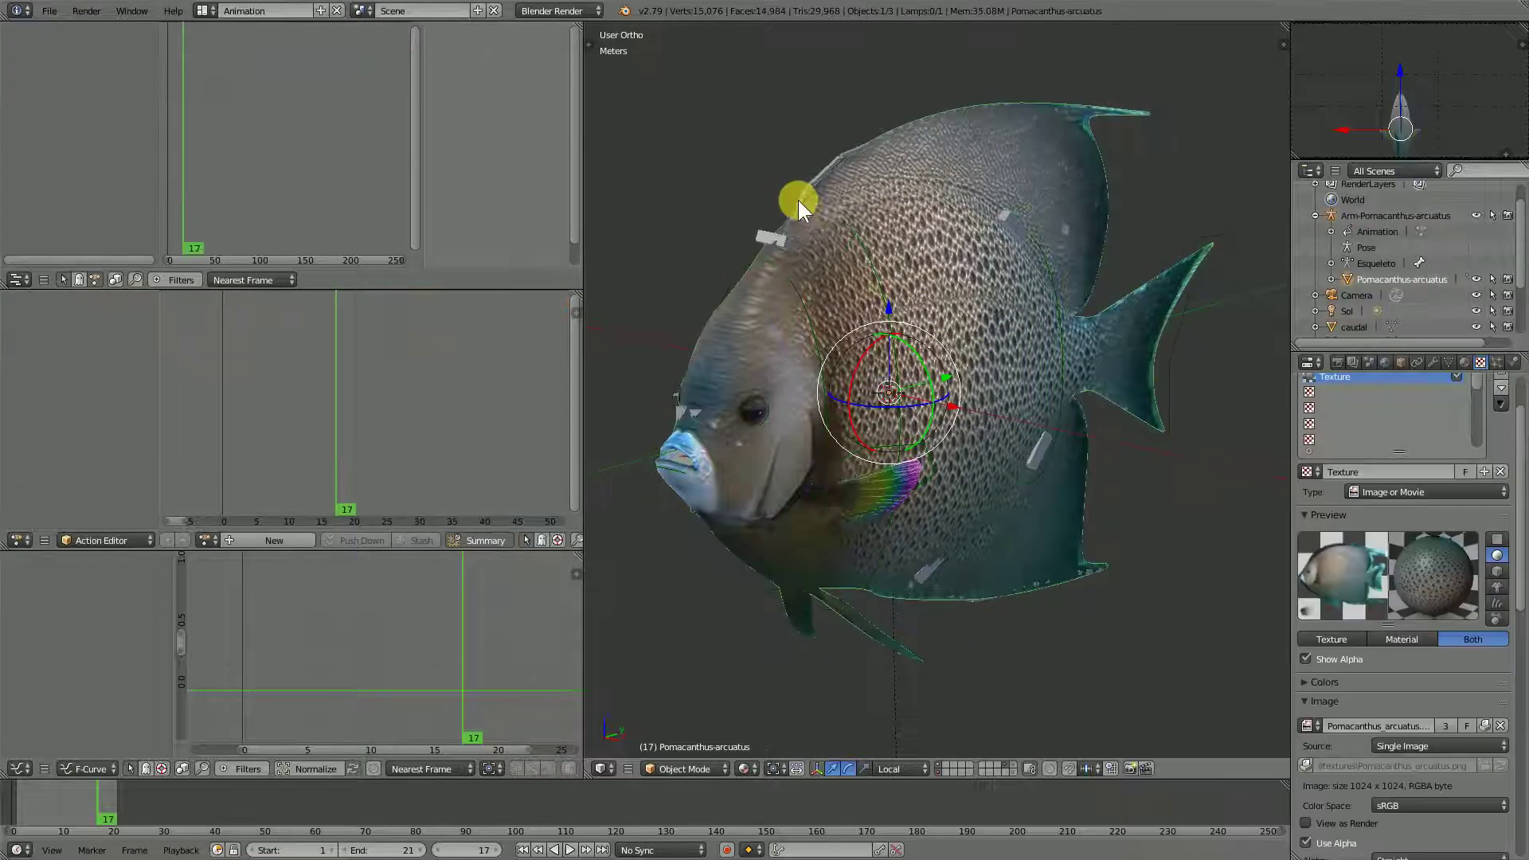
middle_click_drag(801, 208, 814, 173)
key("ctrl+Up")
middle_click_drag(1263, 563, 1266, 597)
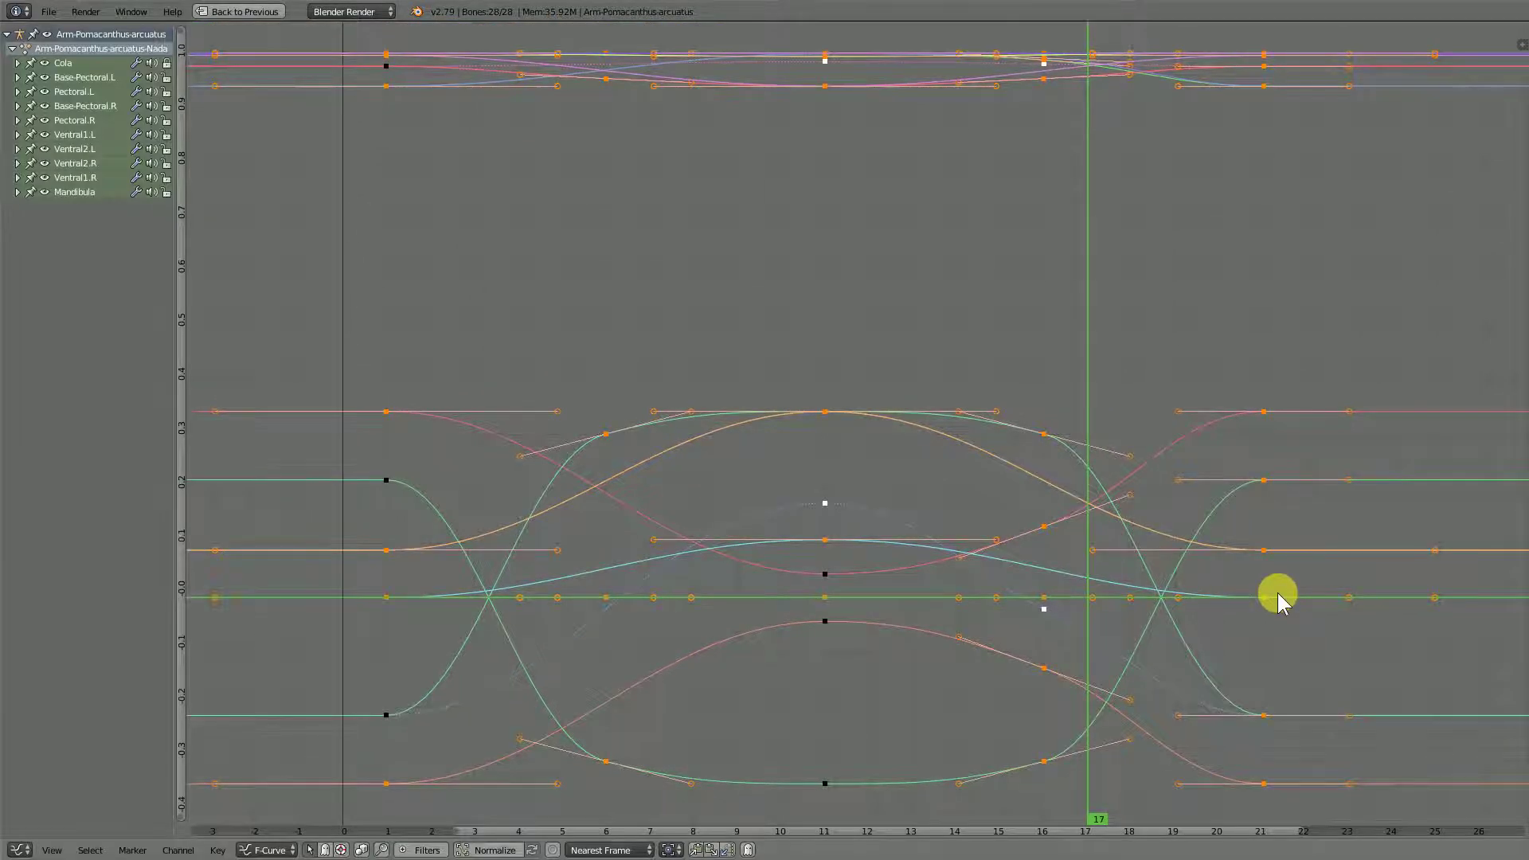
Step: Play the animation over the curves, then restore the full Animation layout
scroll(1276, 593, "left", 2)
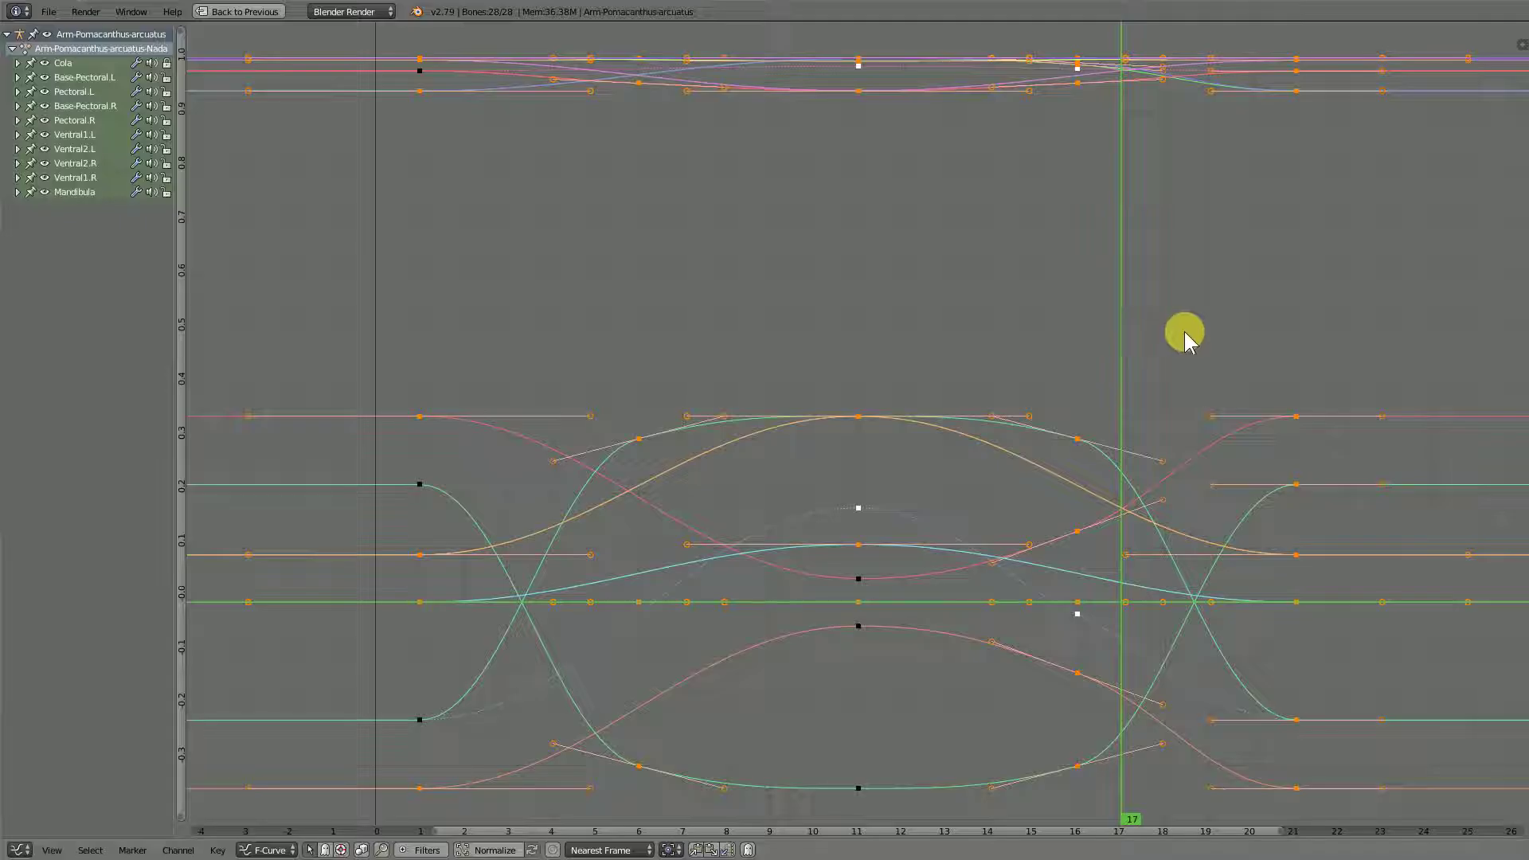
key("alt+a")
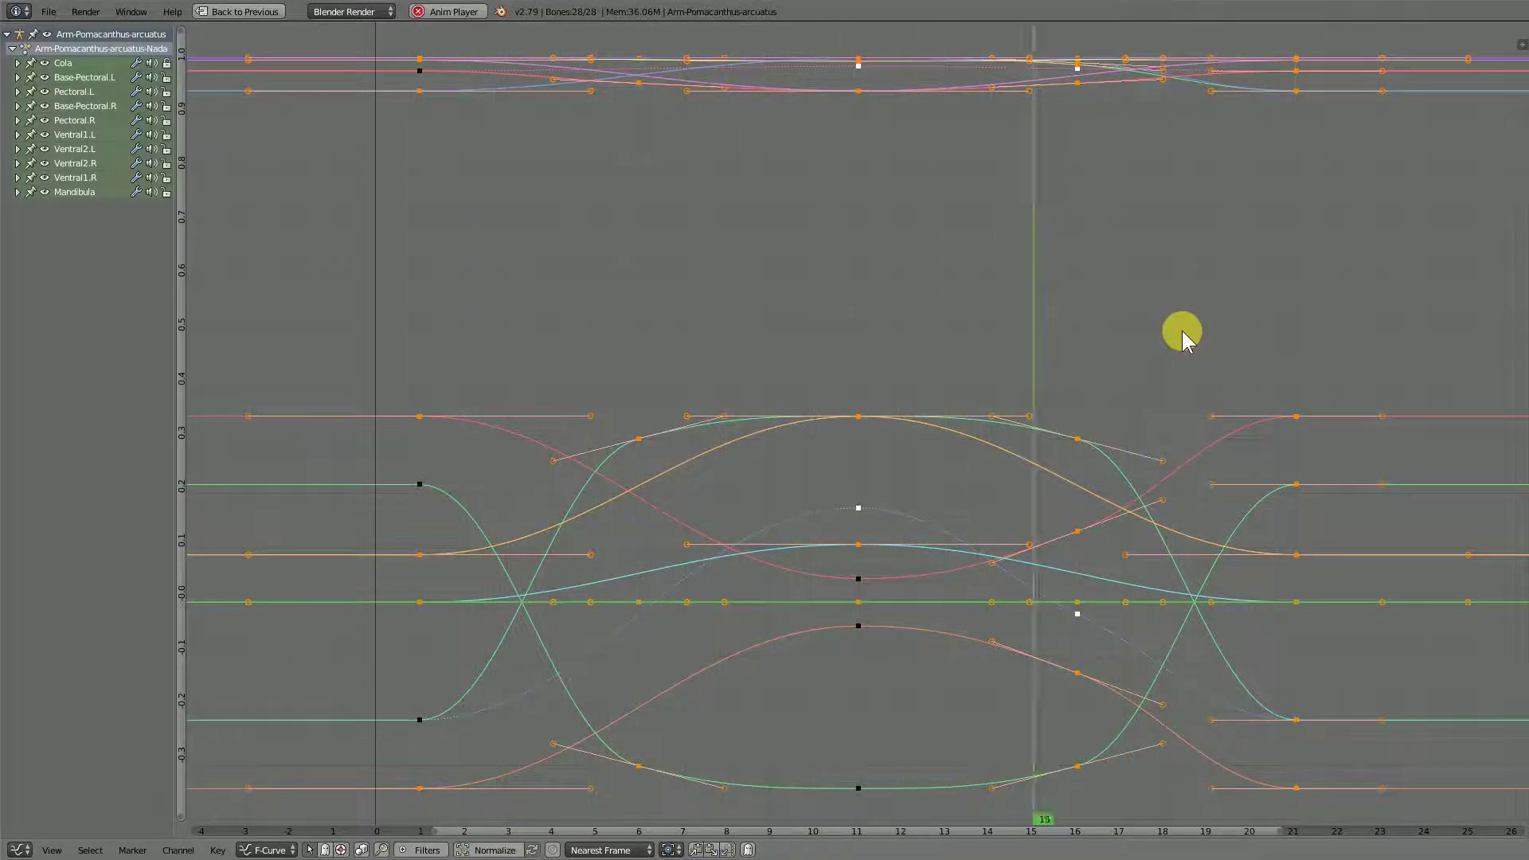
key("ctrl+space")
Step: Select the Cabeza head bone in the camera view and maximize the 3D view
left_click_drag(835, 390, 888, 359)
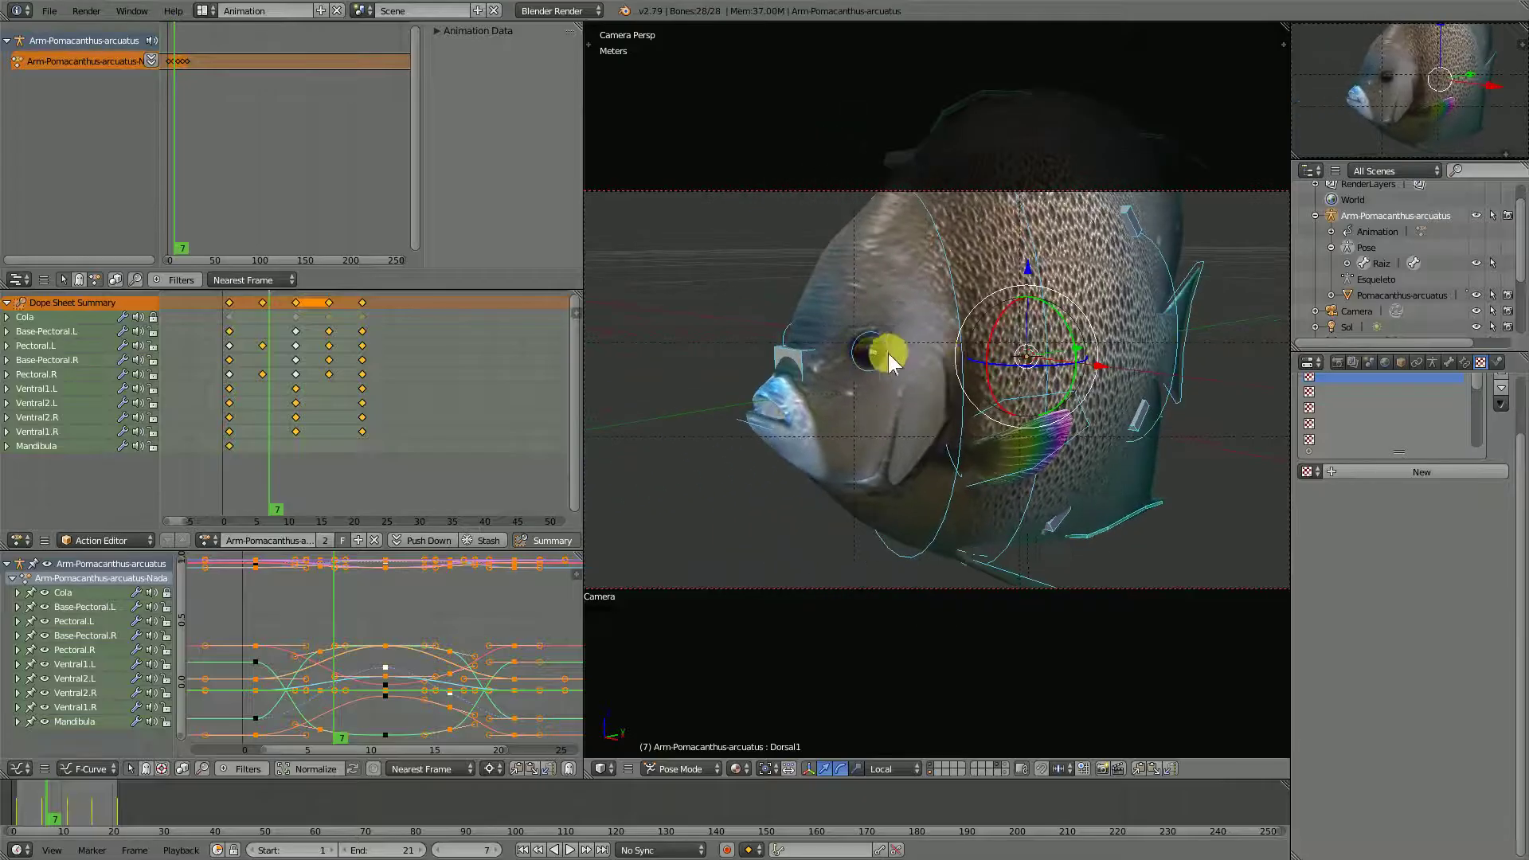
left_click(792, 356)
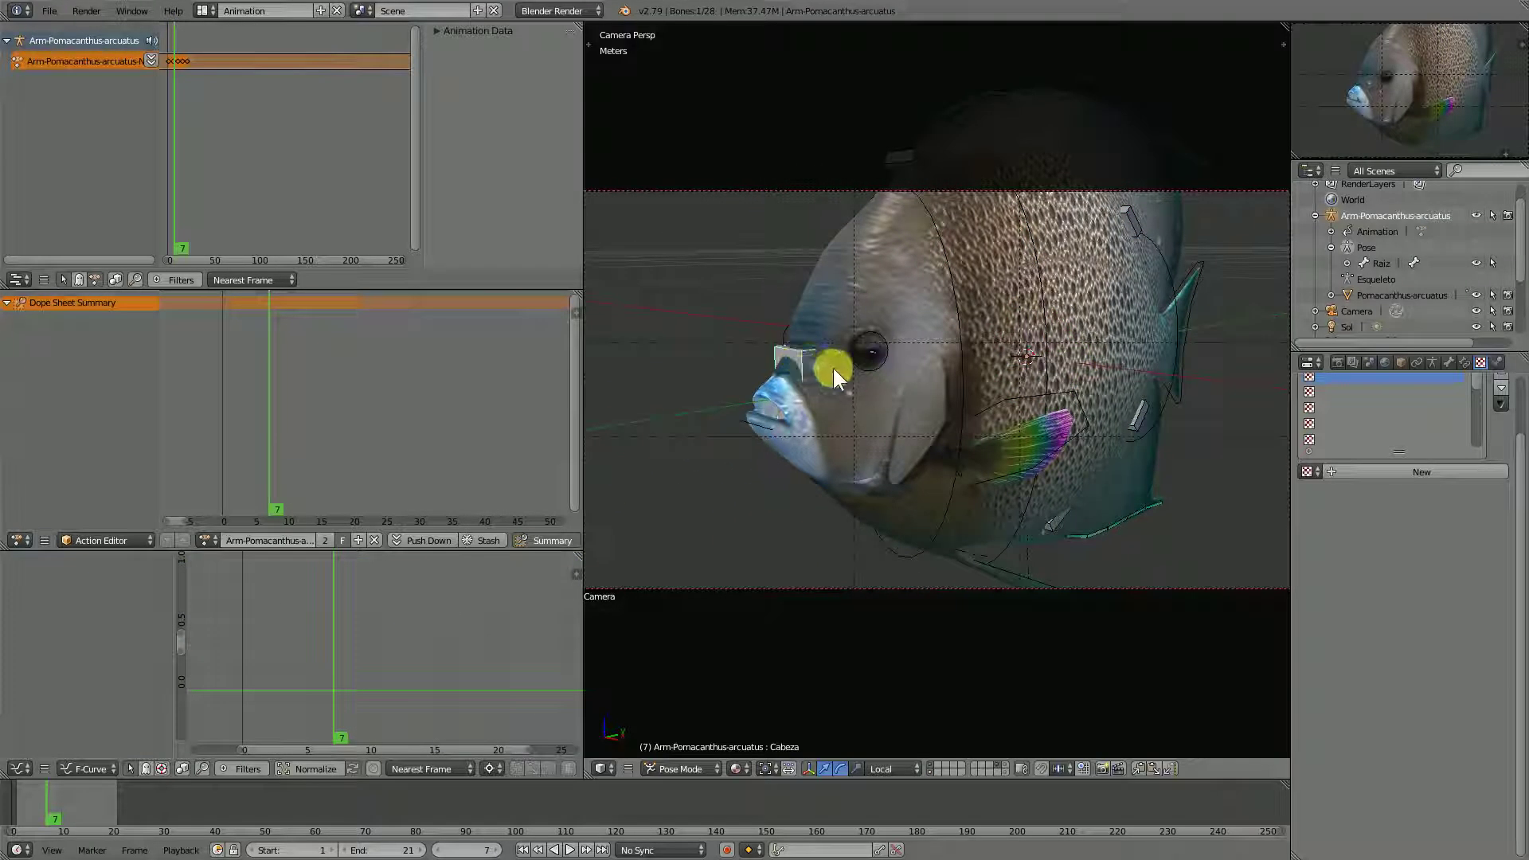
scroll(837, 368, "up", 3)
key("ctrl+space")
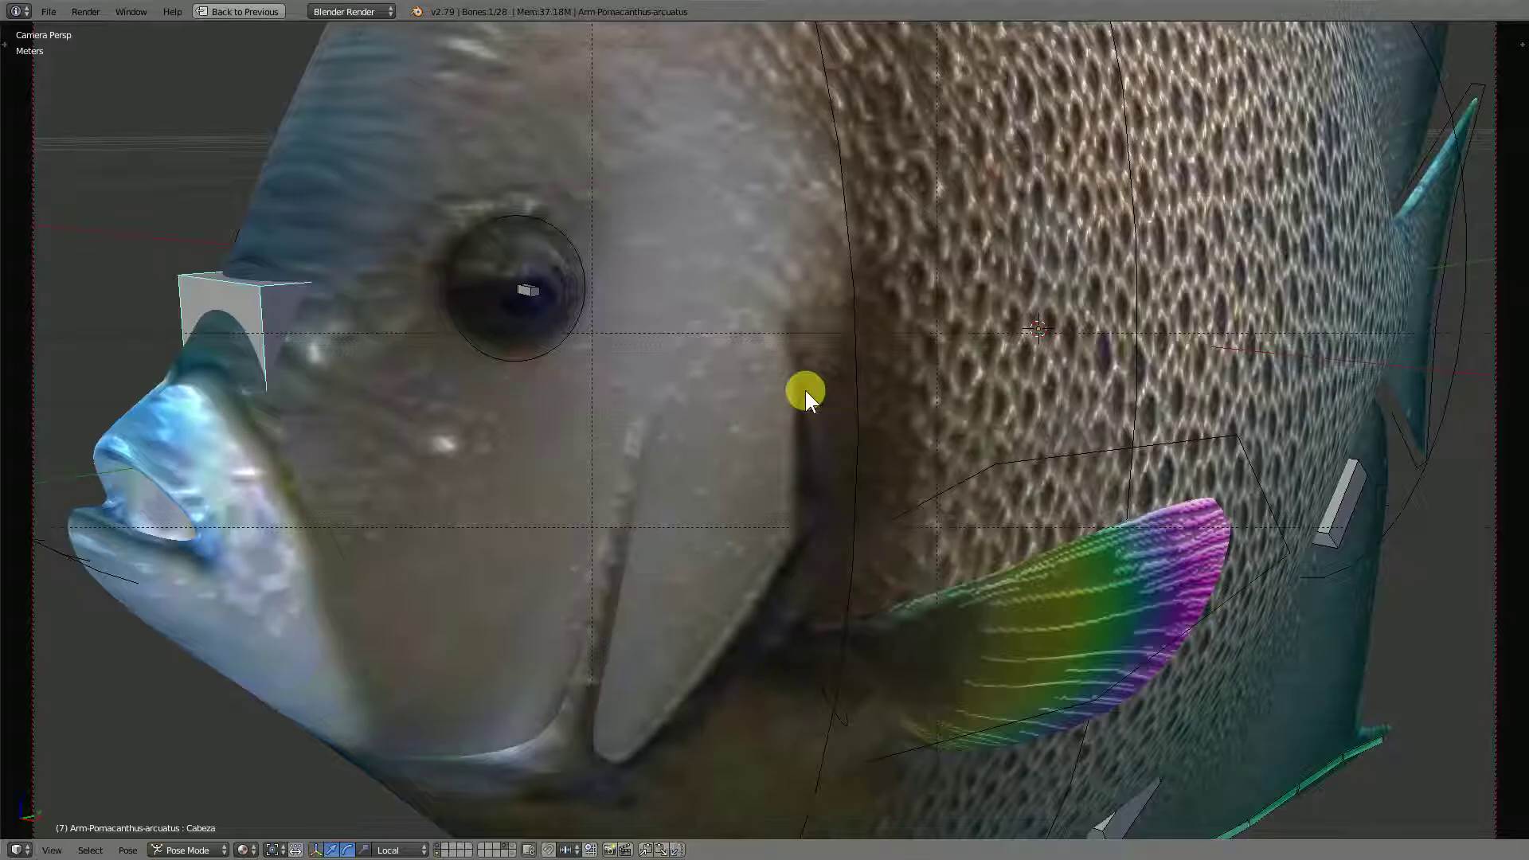
Step: Leave the camera view and rotate the Cabeza head bone to a new angle
key("KP_0")
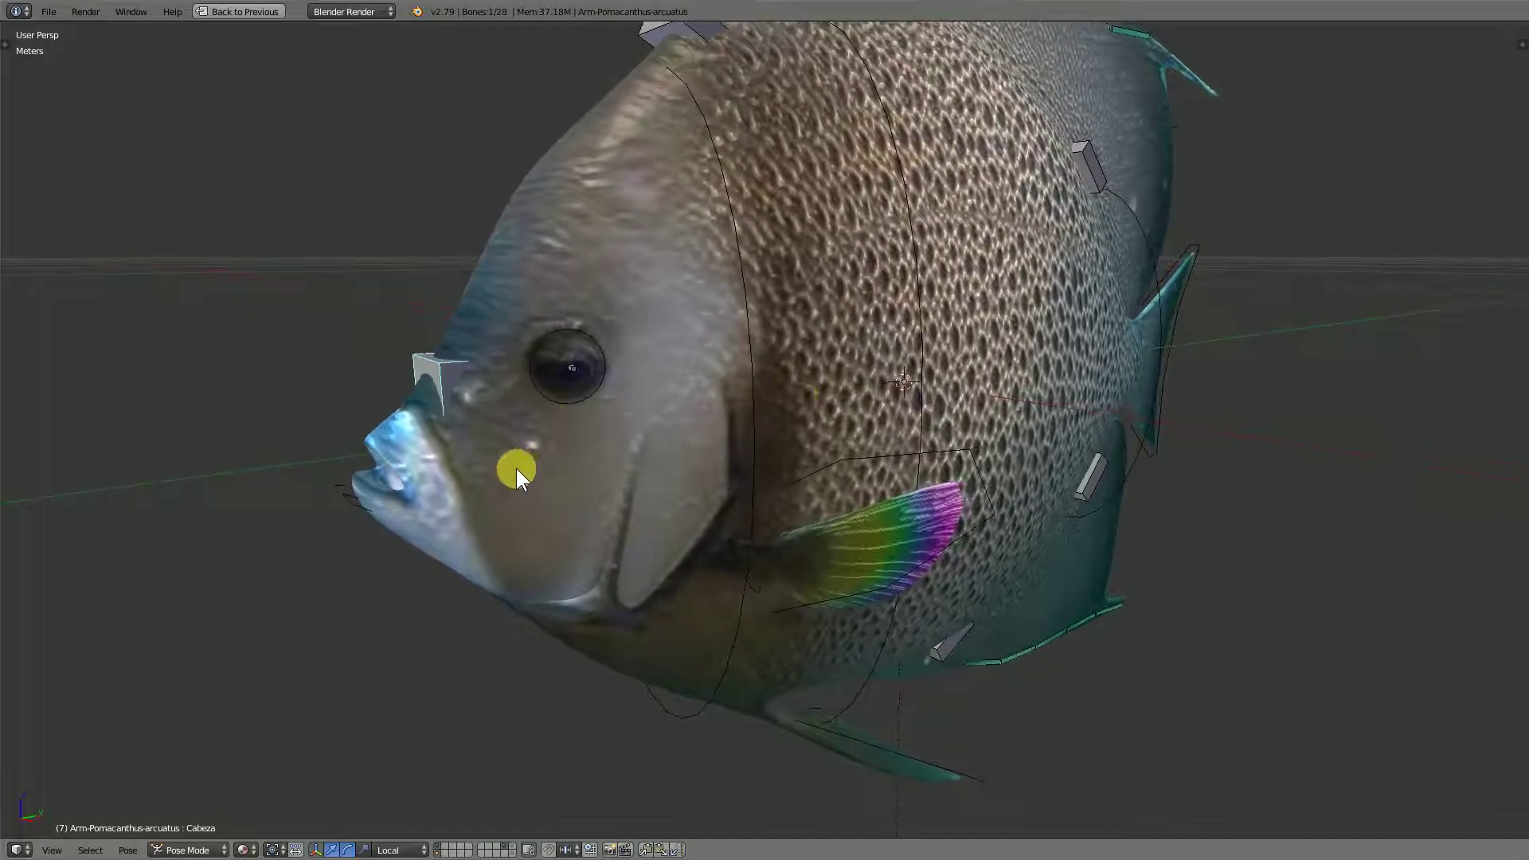
key("r")
right_click(402, 358)
key("r")
left_click(484, 407)
mouse_move(485, 407)
middle_mouse_down()
mouse_move(573, 416)
mouse_move(508, 413)
middle_mouse_up()
Step: Move the Ctrl-Ojos eye control to a new position and select the Mandibula jaw control
right_click(655, 429)
key("g")
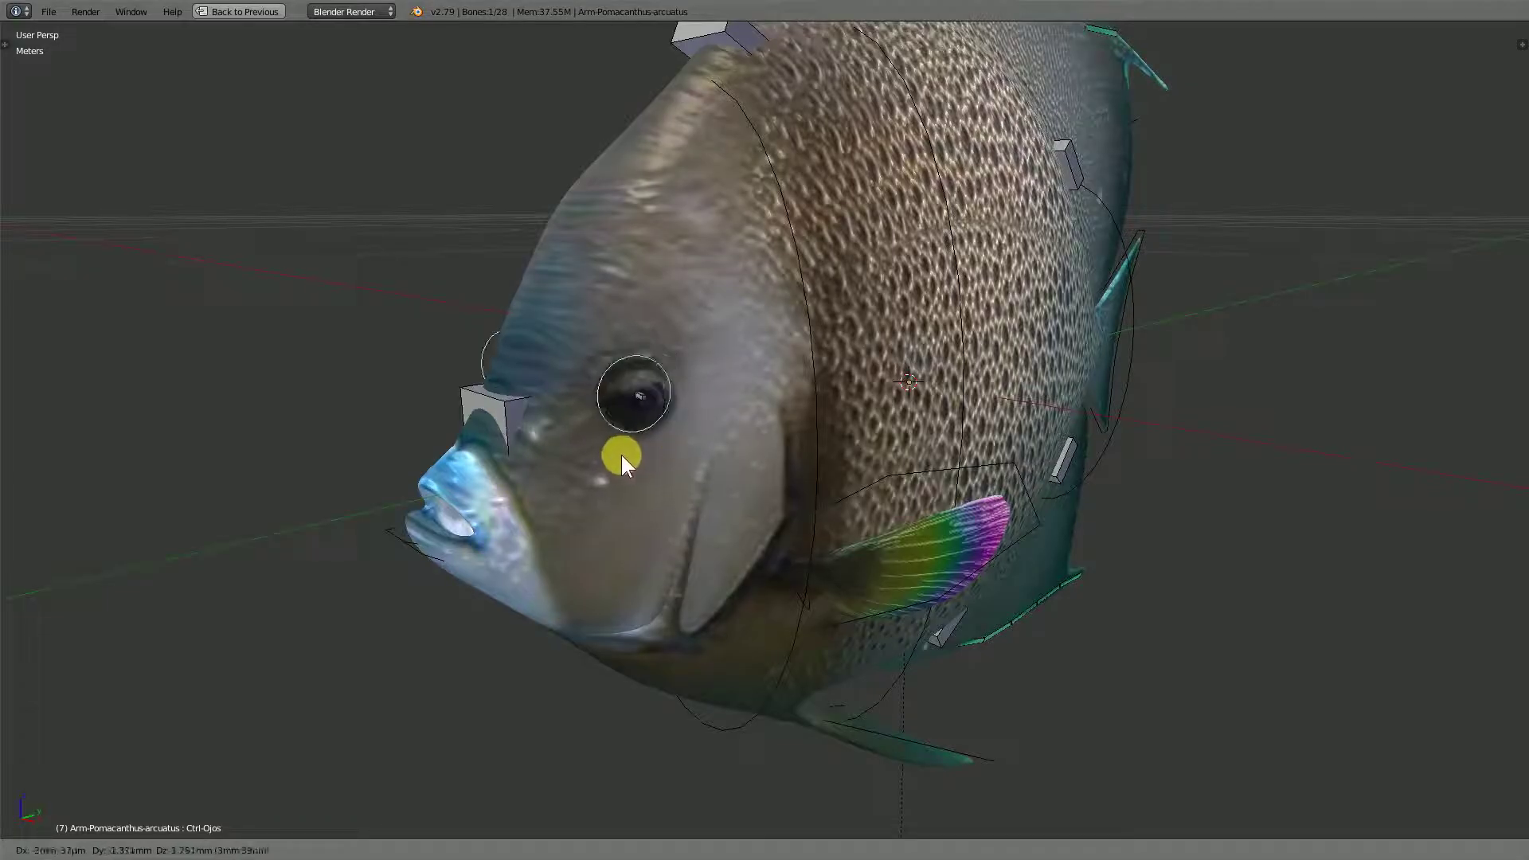
left_click(634, 451)
right_click(424, 549)
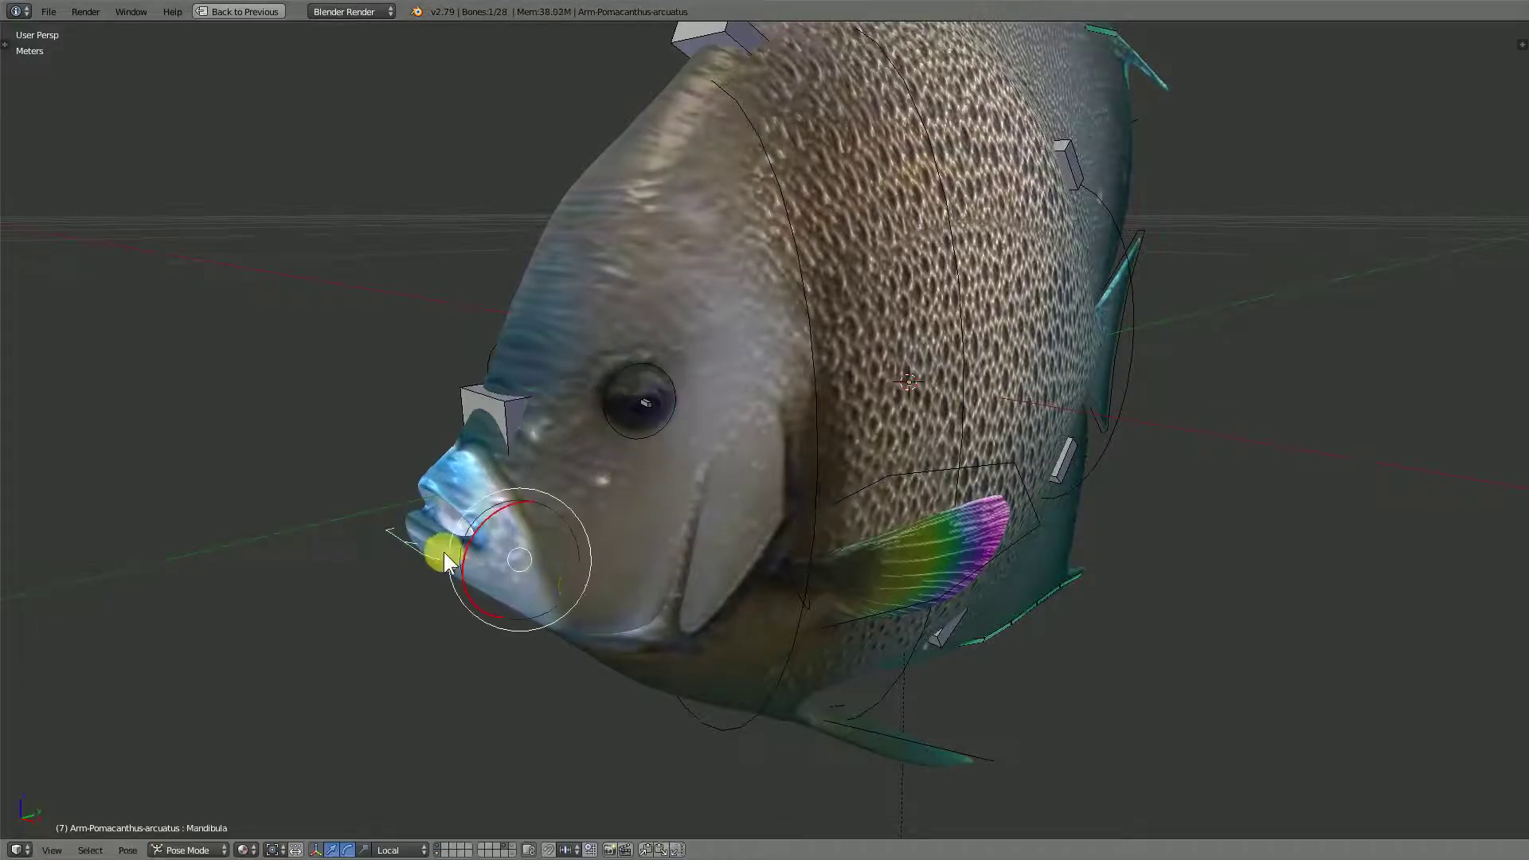
middle_click_drag(425, 548, 541, 575)
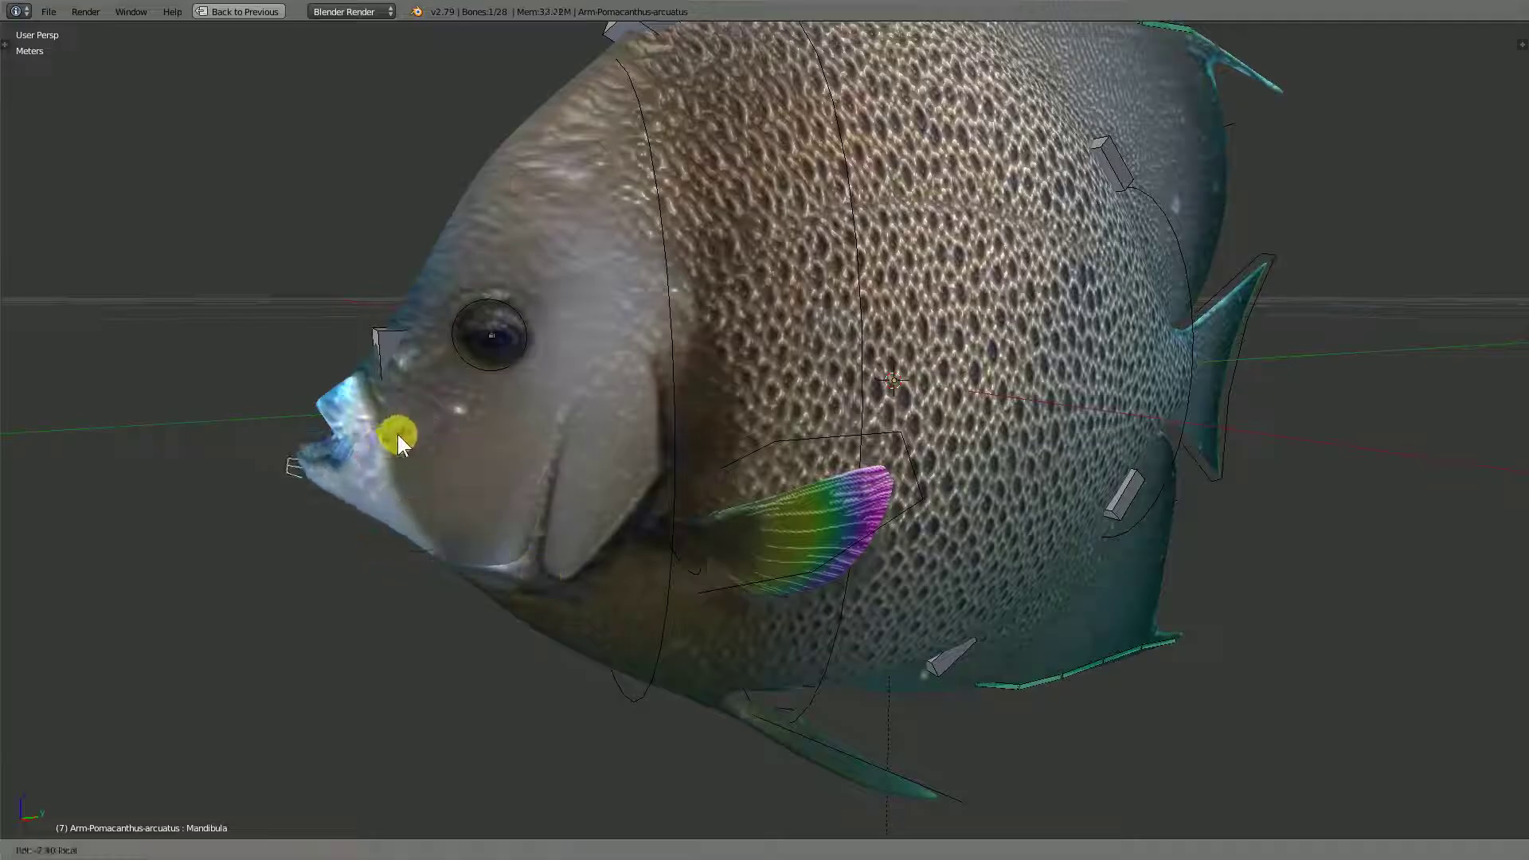
mouse_move(399, 433)
middle_mouse_down()
mouse_move(942, 577)
mouse_move(1012, 477)
mouse_move(974, 553)
middle_mouse_up()
Step: Rotate the left pectoral fin bone Pectoral.L to -18.31
right_click(1003, 422)
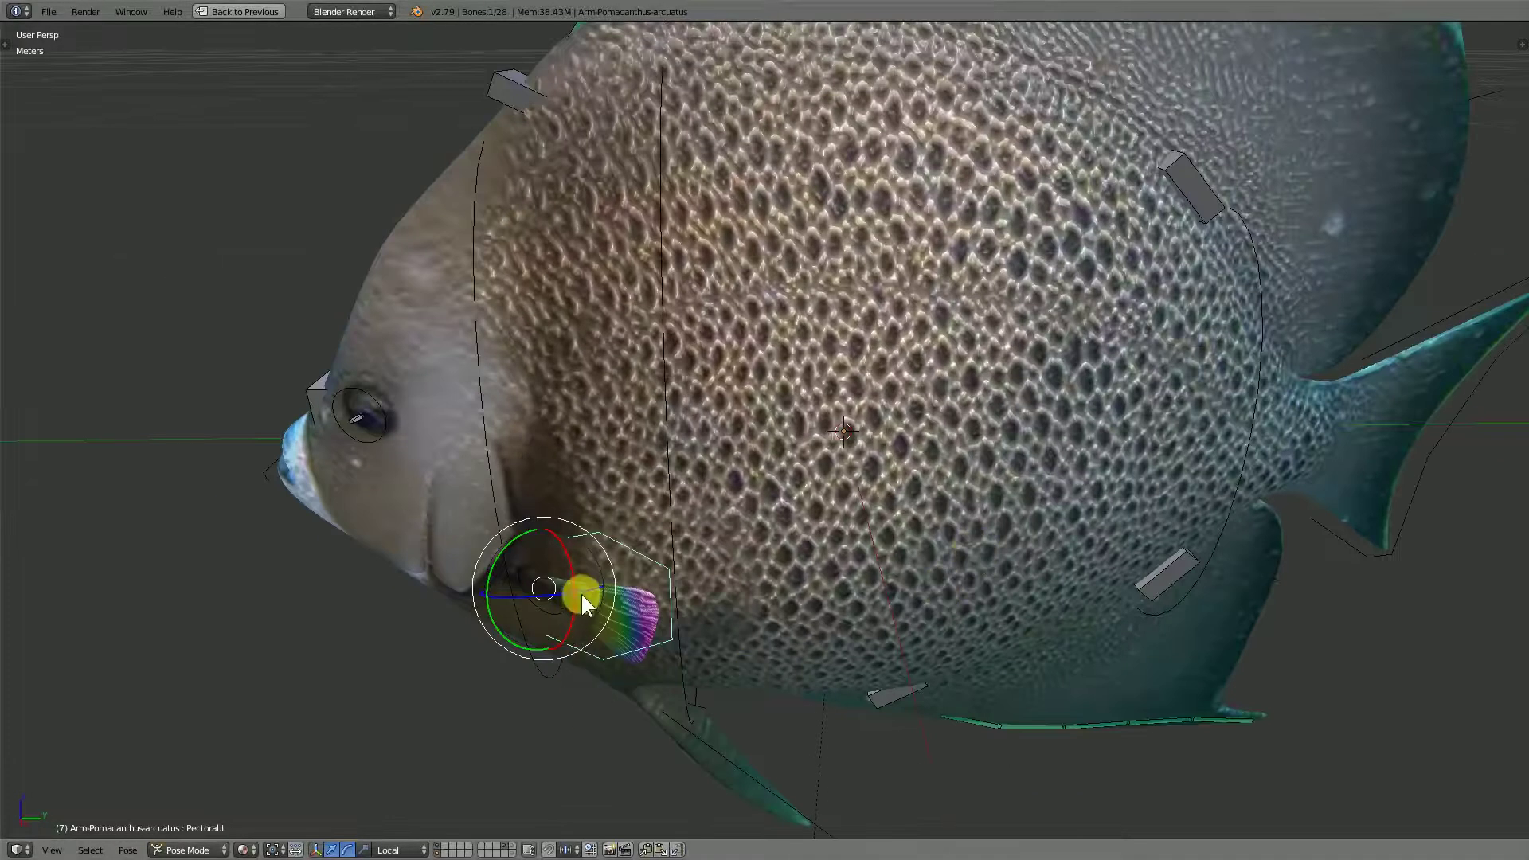
left_click_drag(582, 594, 643, 543)
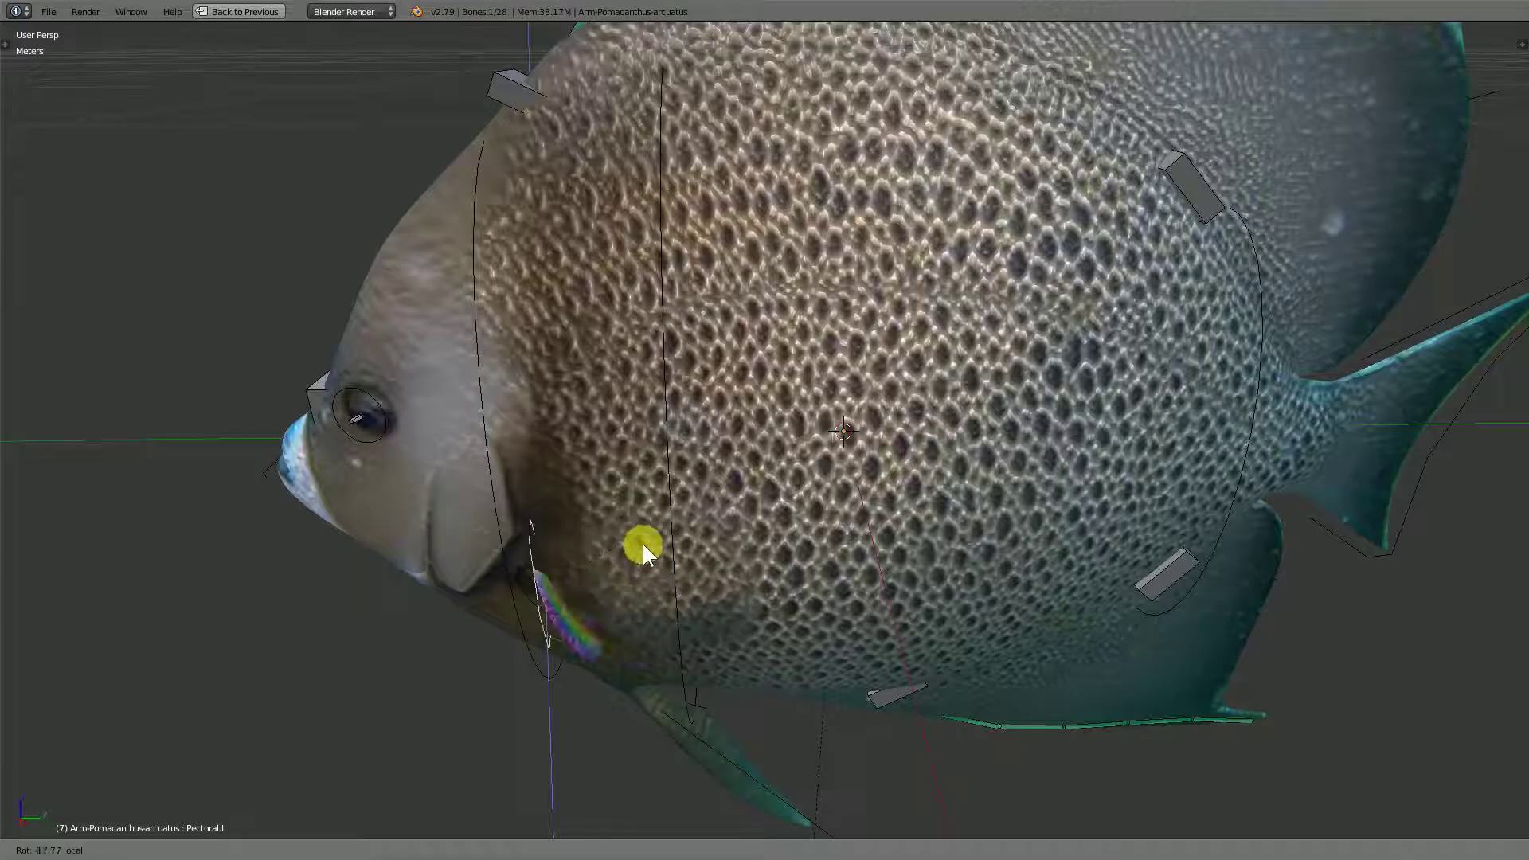
mouse_move(642, 543)
left_mouse_down()
mouse_move(610, 565)
mouse_move(641, 527)
mouse_move(643, 587)
mouse_move(635, 538)
mouse_move(654, 570)
left_mouse_up()
mouse_move(839, 675)
middle_mouse_down()
mouse_move(935, 668)
mouse_move(902, 639)
middle_mouse_up()
right_click(1414, 405)
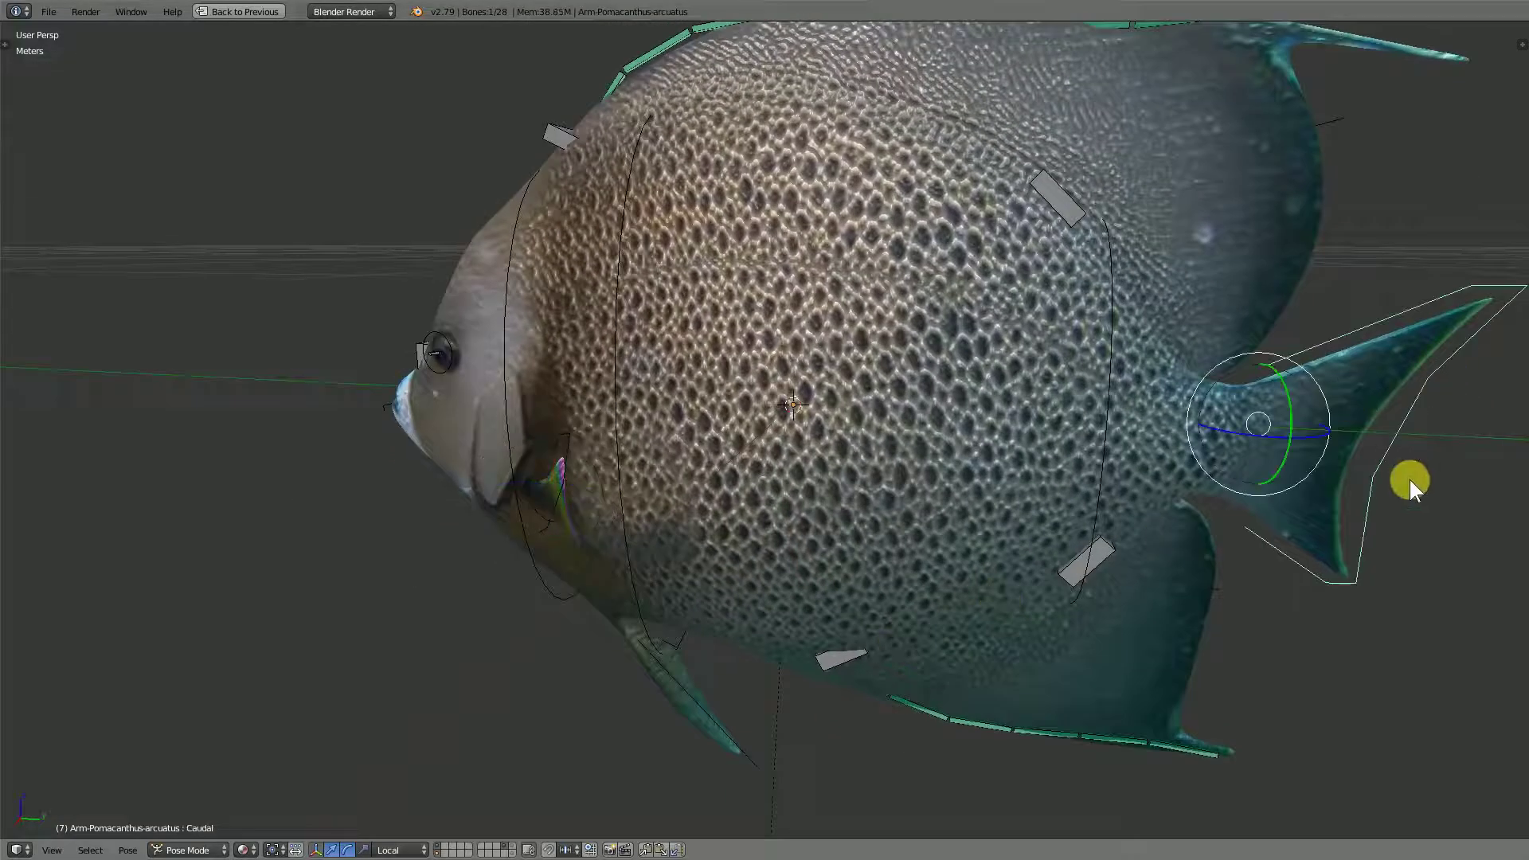
Step: Rotate the Caudal tail fin bone around its local Z axis
scroll(1409, 480, "up", 3)
middle_click_drag(1409, 480, 821, 497, "shift")
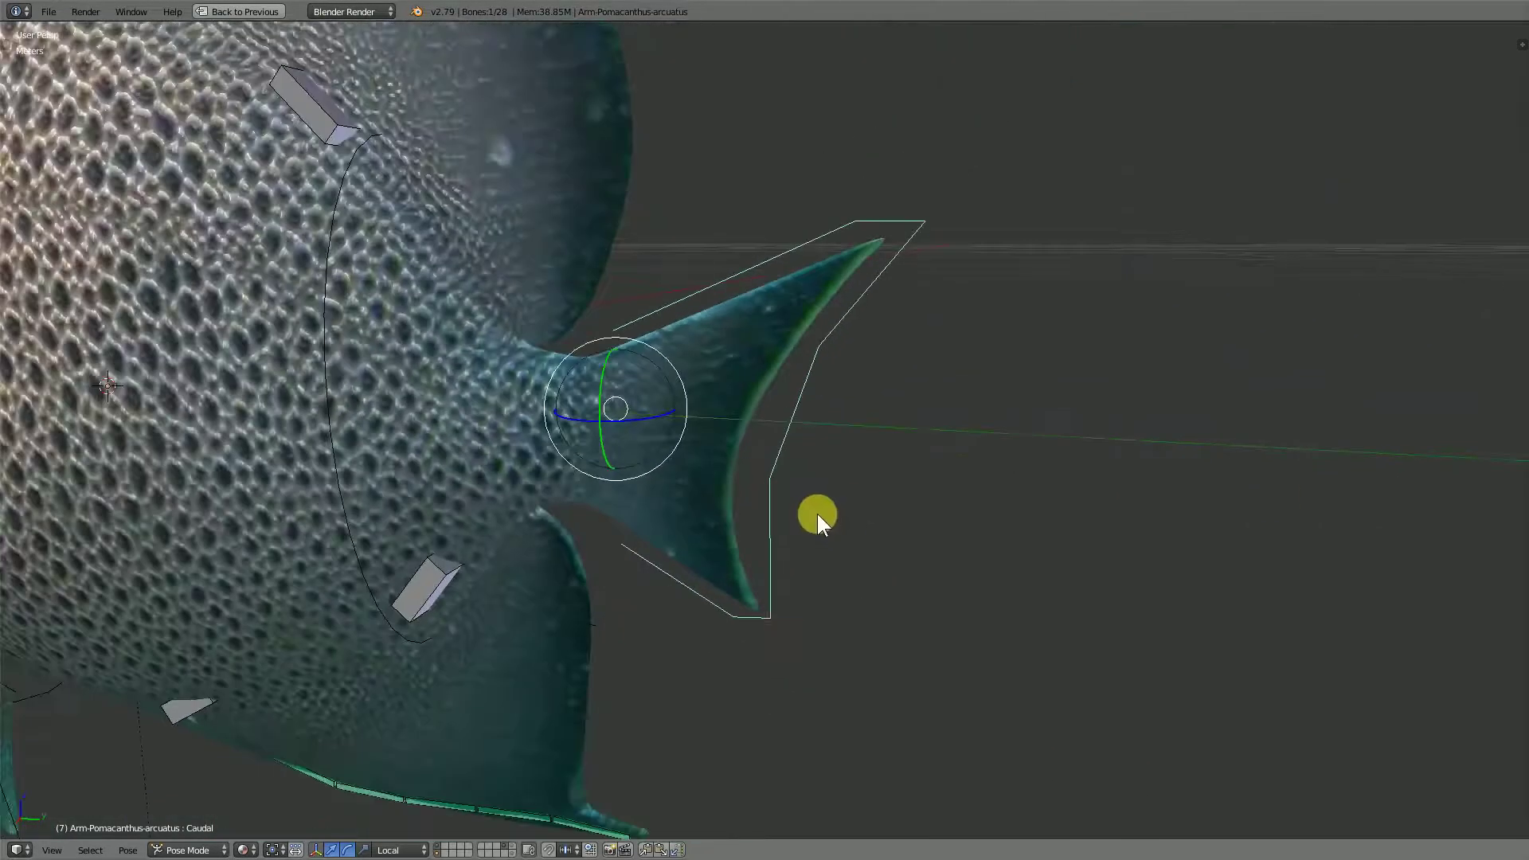
key("r")
key("z")
key("z")
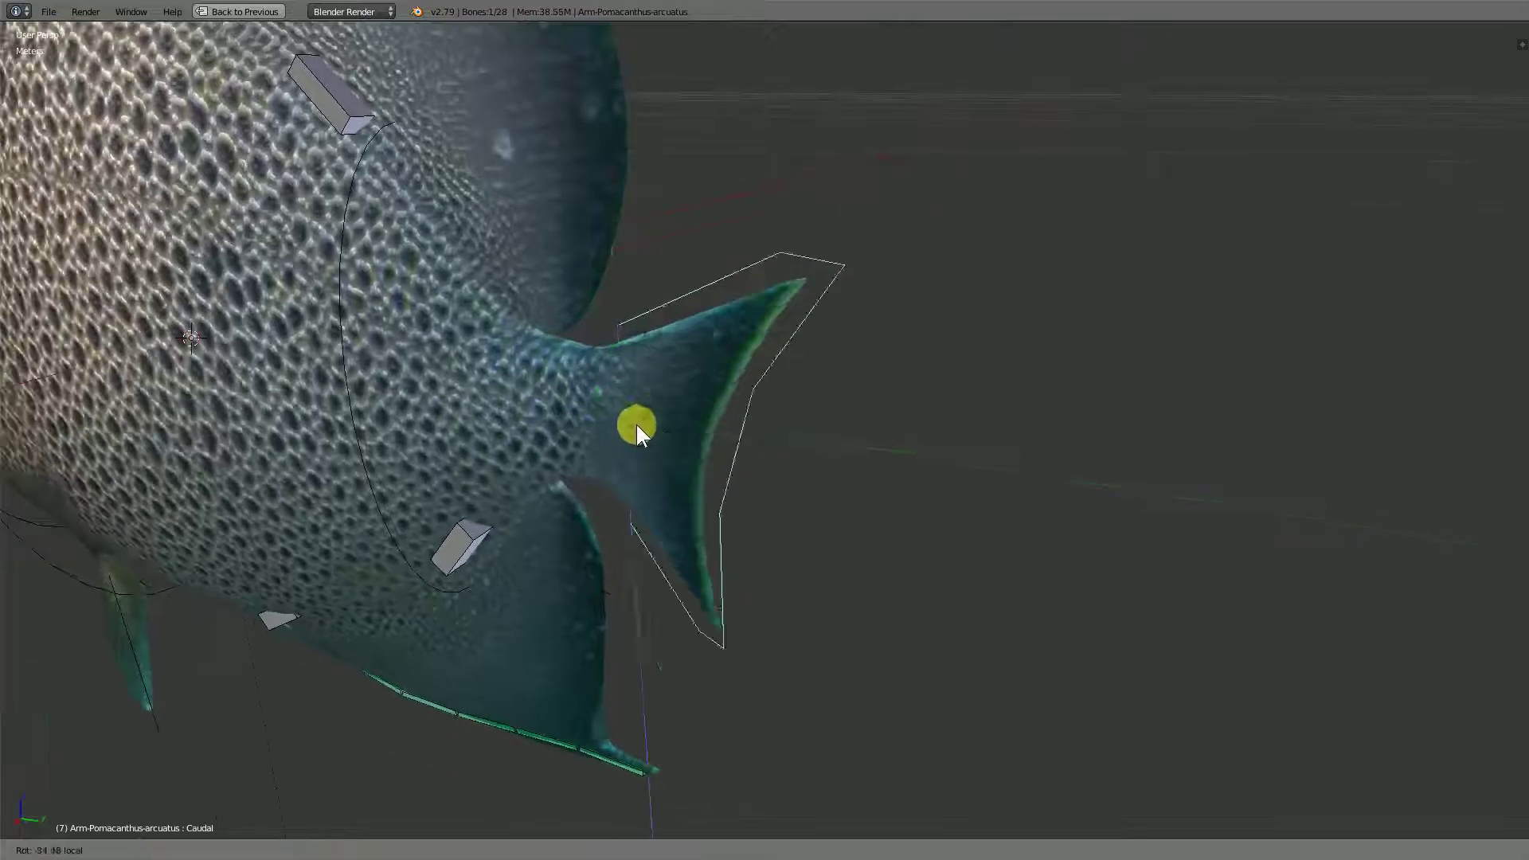
left_click(710, 411)
scroll(710, 412, "down", 5)
Step: Rotate the Dorsal1 fin bone around its local Z axis
right_click(570, 107)
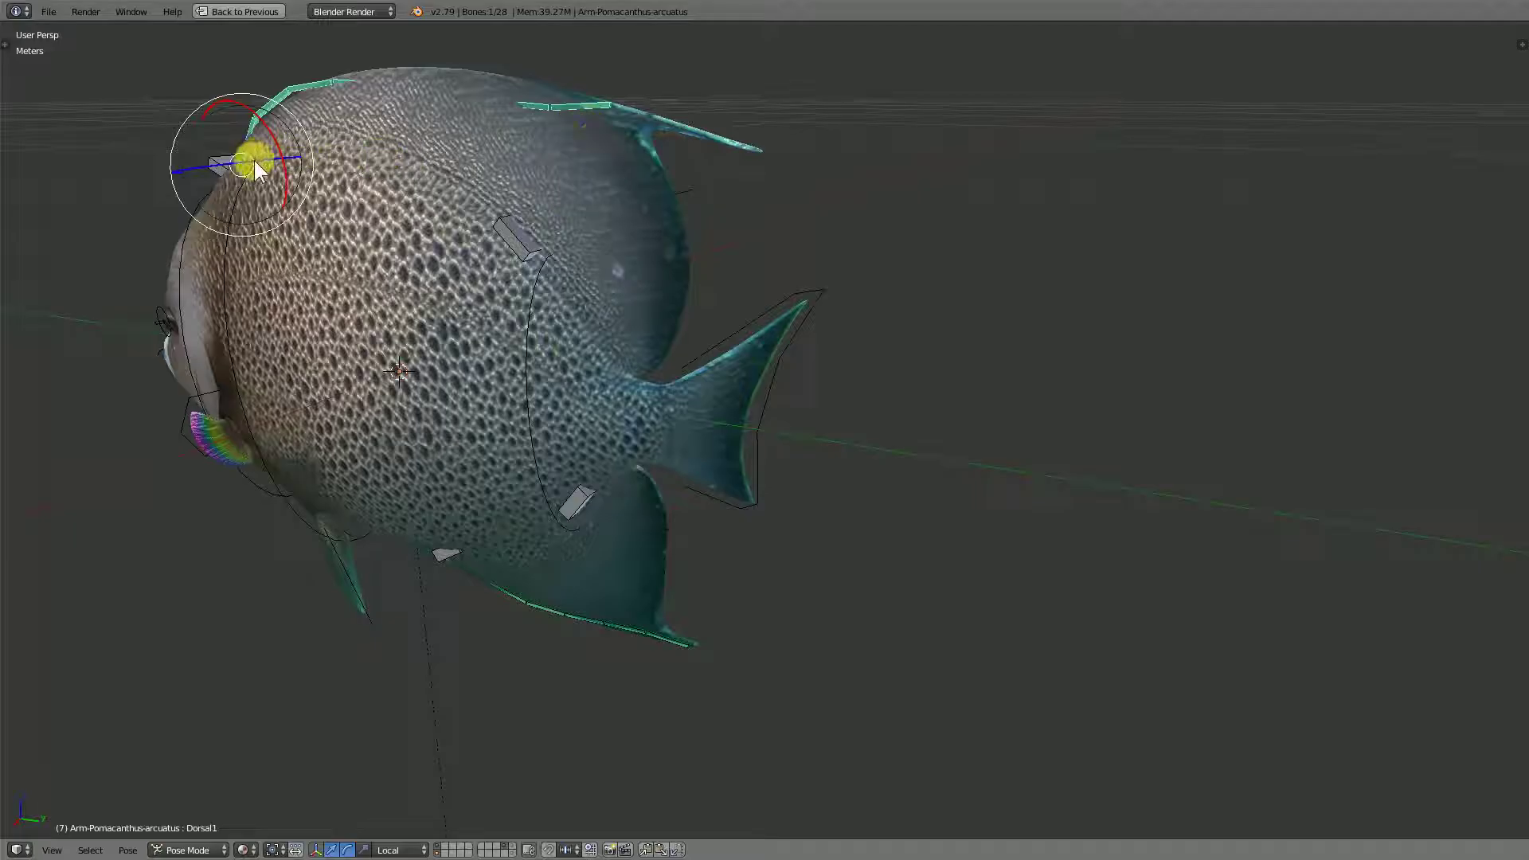
key("r")
key("z")
key("z")
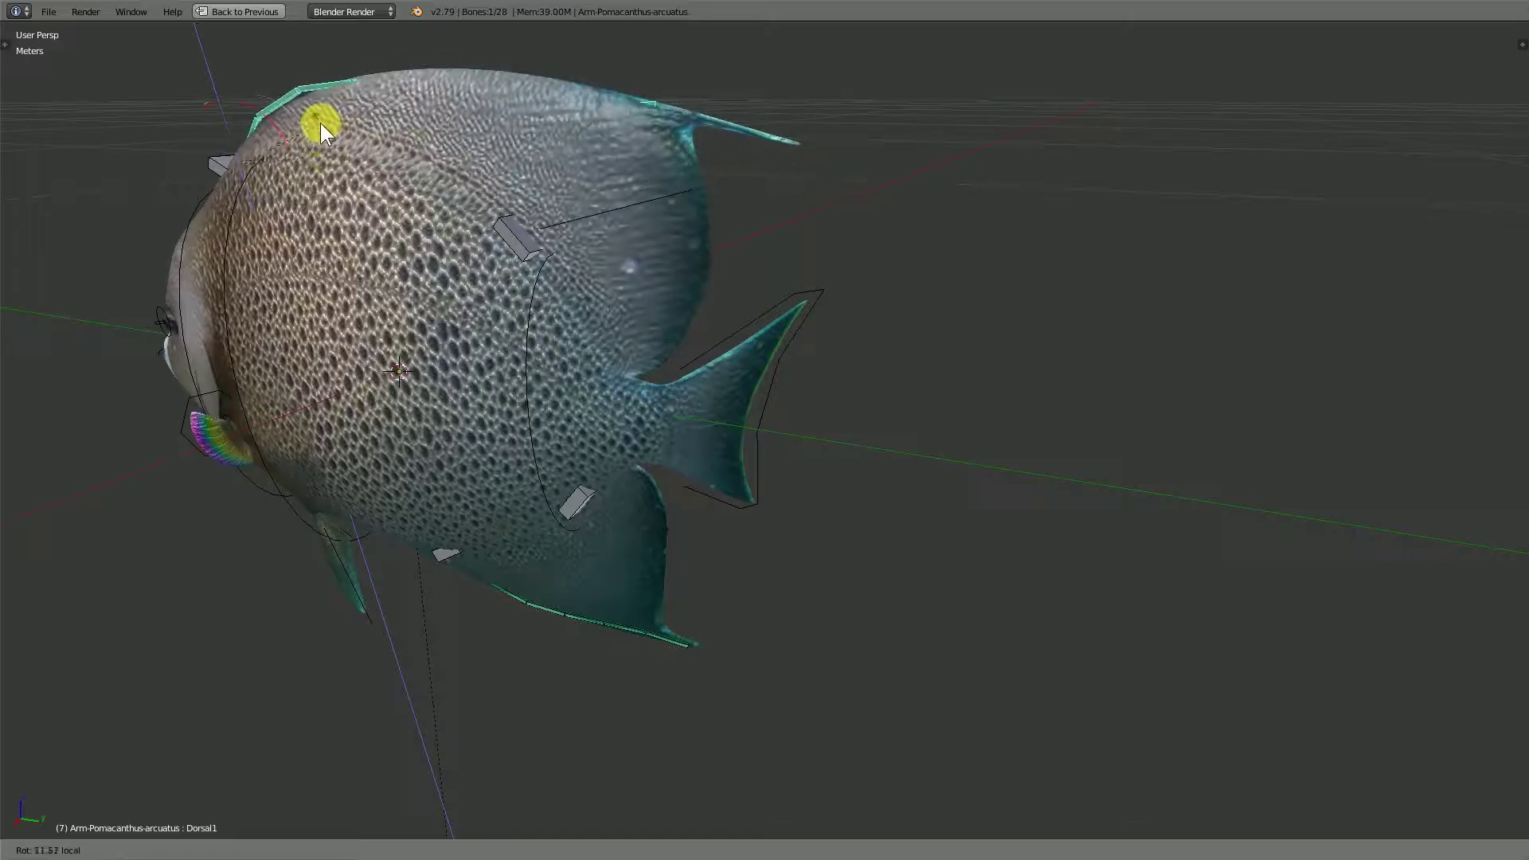
left_click(320, 123)
Step: Bend the Dorsal2 fin bone around its local axis
right_click(618, 207)
left_click_drag(570, 202, 570, 247)
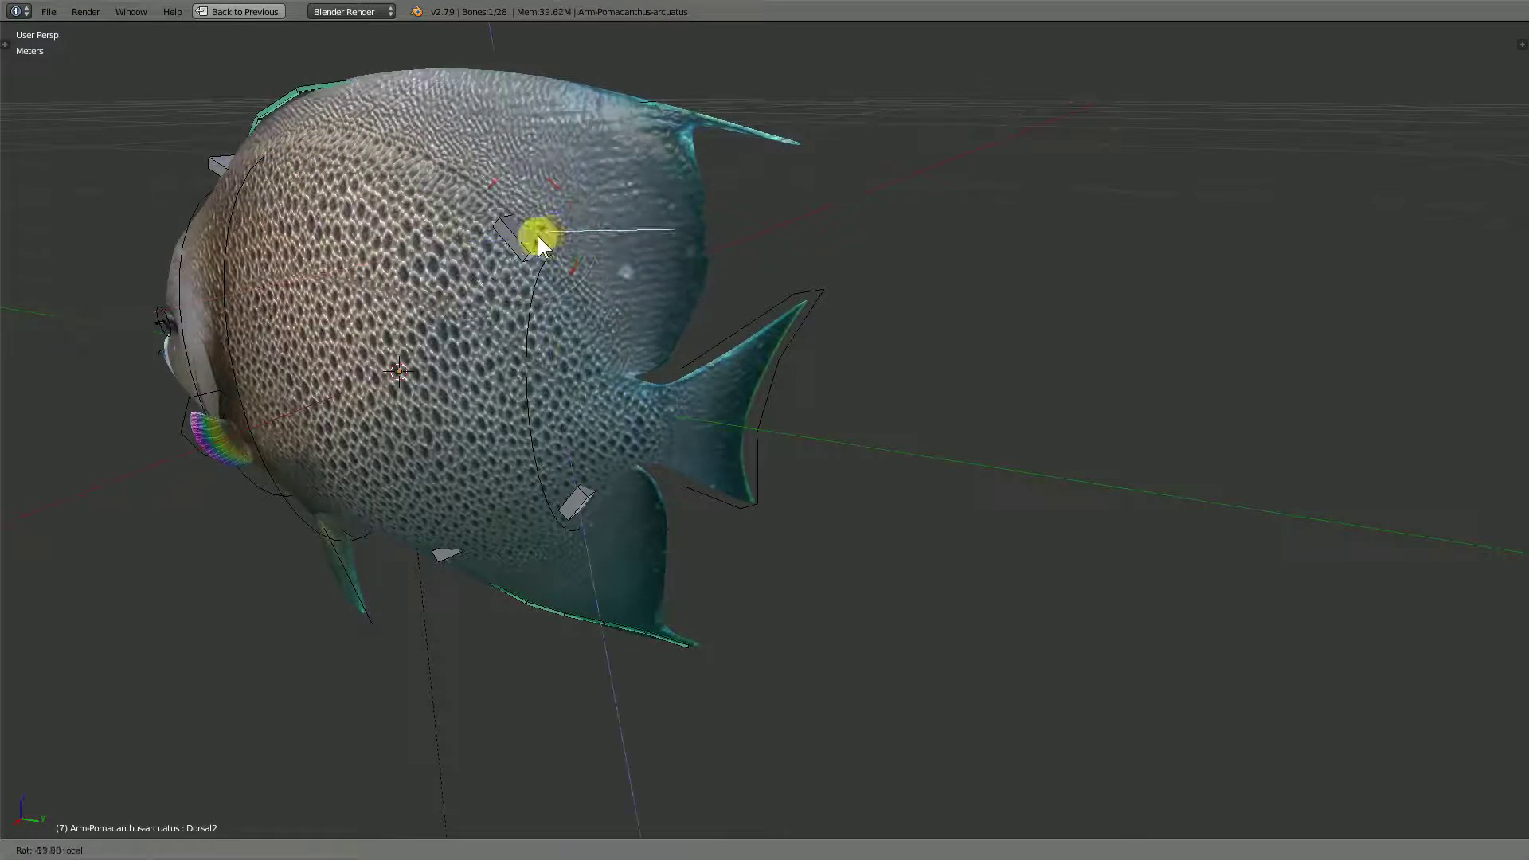
left_click_drag(555, 233, 544, 232)
mouse_move(827, 362)
middle_mouse_down()
mouse_move(693, 355)
mouse_move(843, 305)
middle_mouse_up()
mouse_move(853, 225)
left_mouse_down()
mouse_move(875, 218)
mouse_move(882, 167)
mouse_move(897, 301)
left_mouse_up()
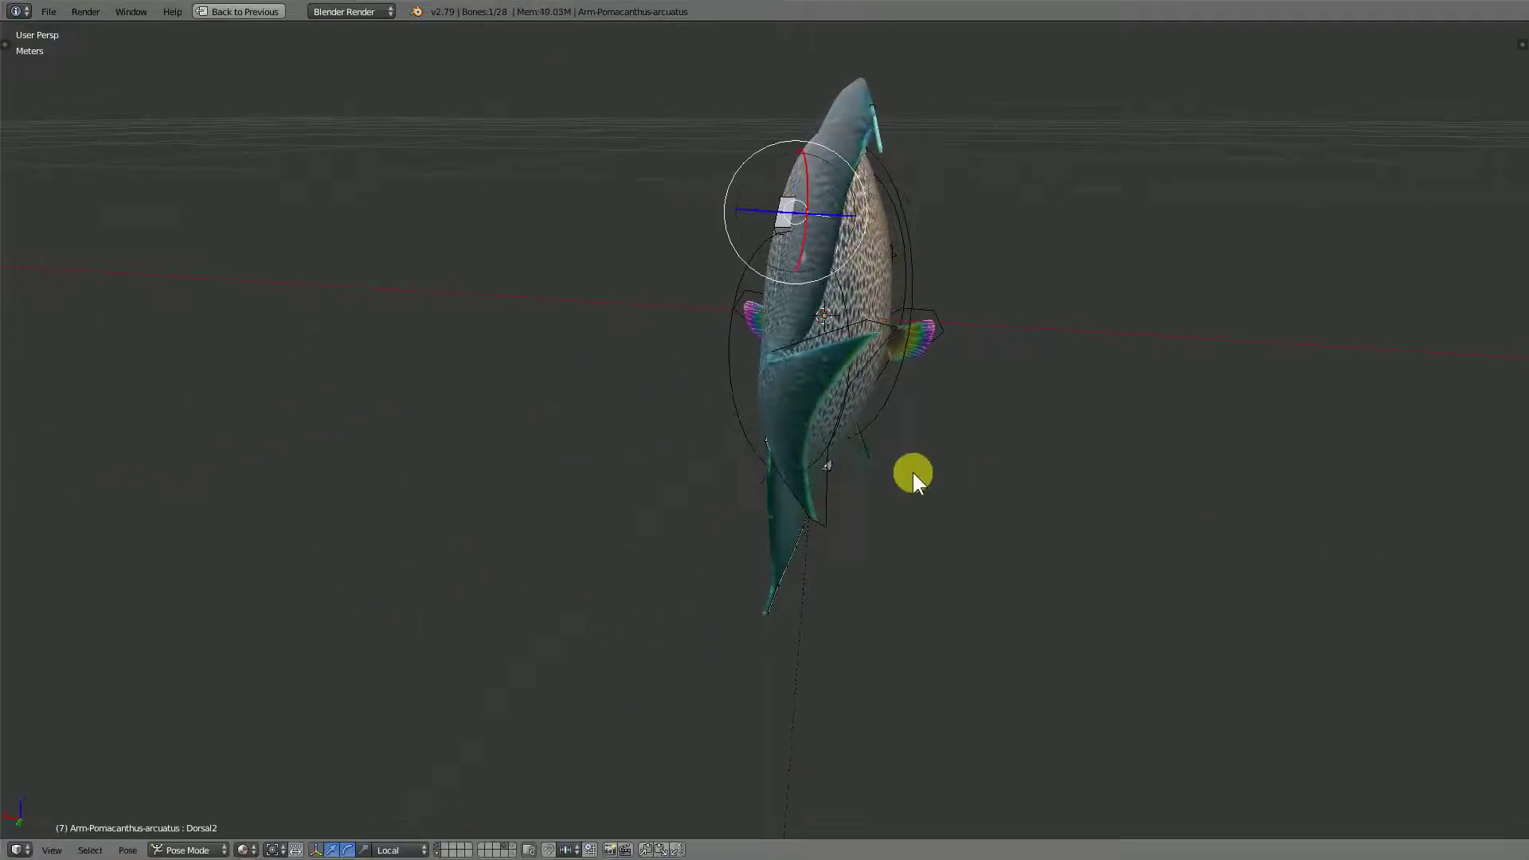
Step: Rotate the Ventral2.R fin bone, including around its X axis
middle_click_drag(897, 302, 888, 501)
right_click(1015, 572)
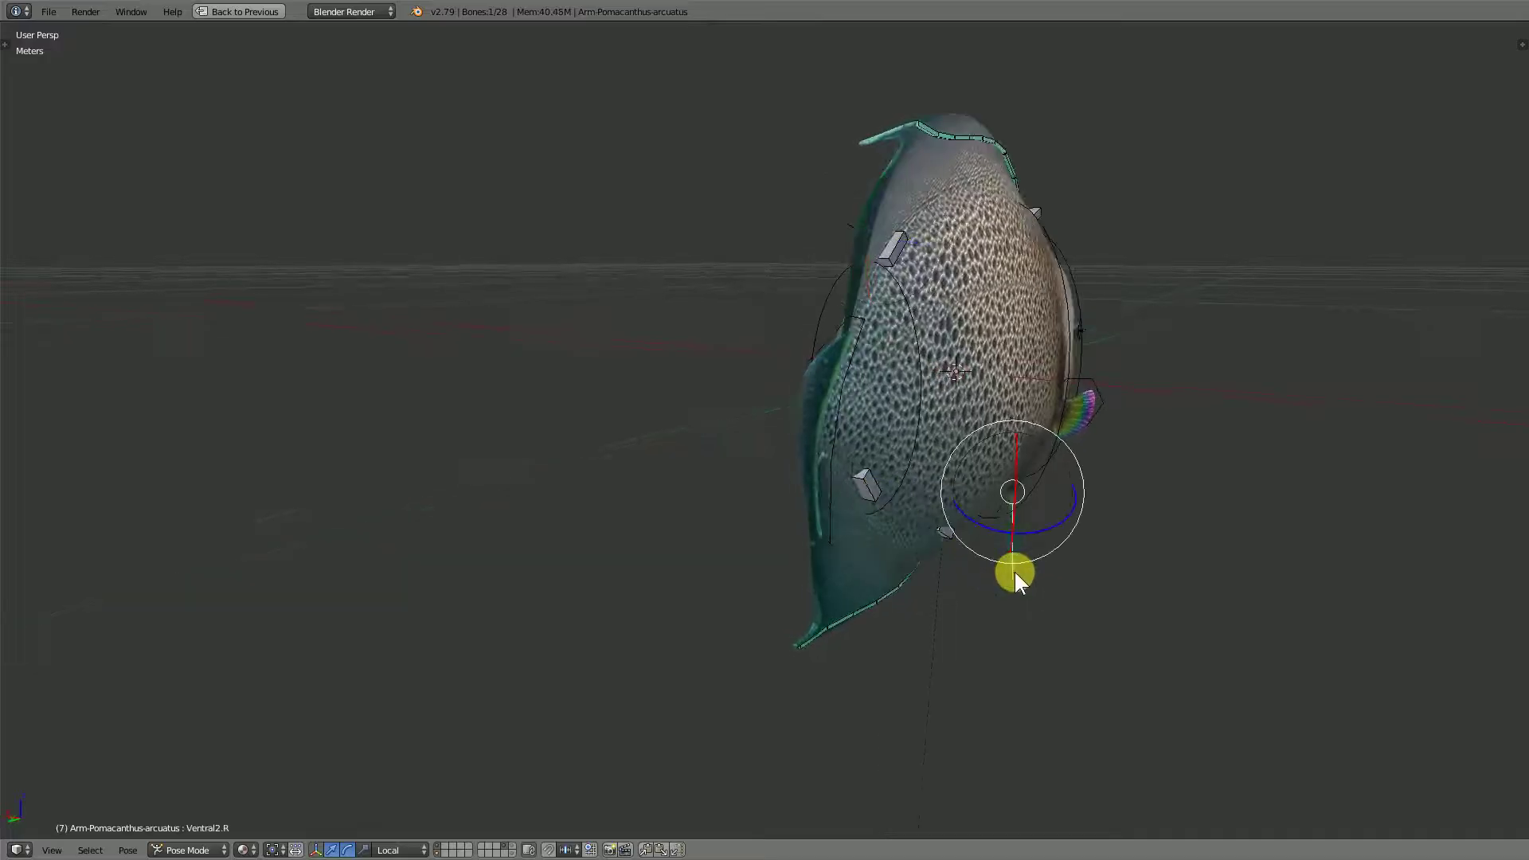
scroll(1013, 572, "up", 5)
mouse_move(1014, 572)
middle_mouse_down()
mouse_move(901, 557)
mouse_move(910, 509)
mouse_move(849, 470)
middle_mouse_up()
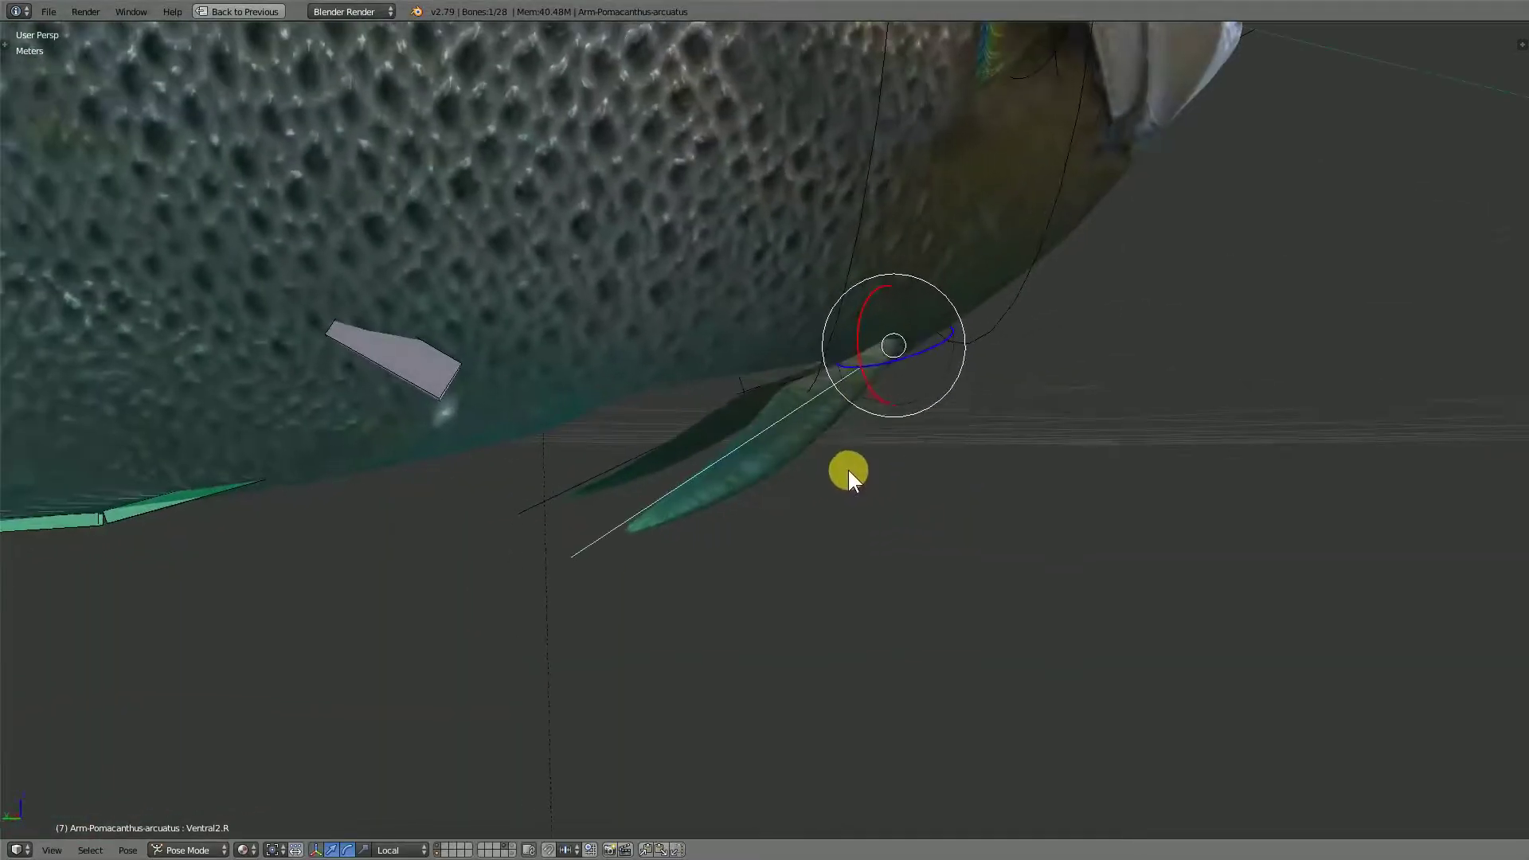
mouse_move(902, 359)
left_mouse_down()
mouse_move(973, 298)
mouse_move(961, 348)
left_mouse_up()
mouse_move(961, 348)
middle_mouse_down()
mouse_move(917, 427)
mouse_move(864, 287)
middle_mouse_up()
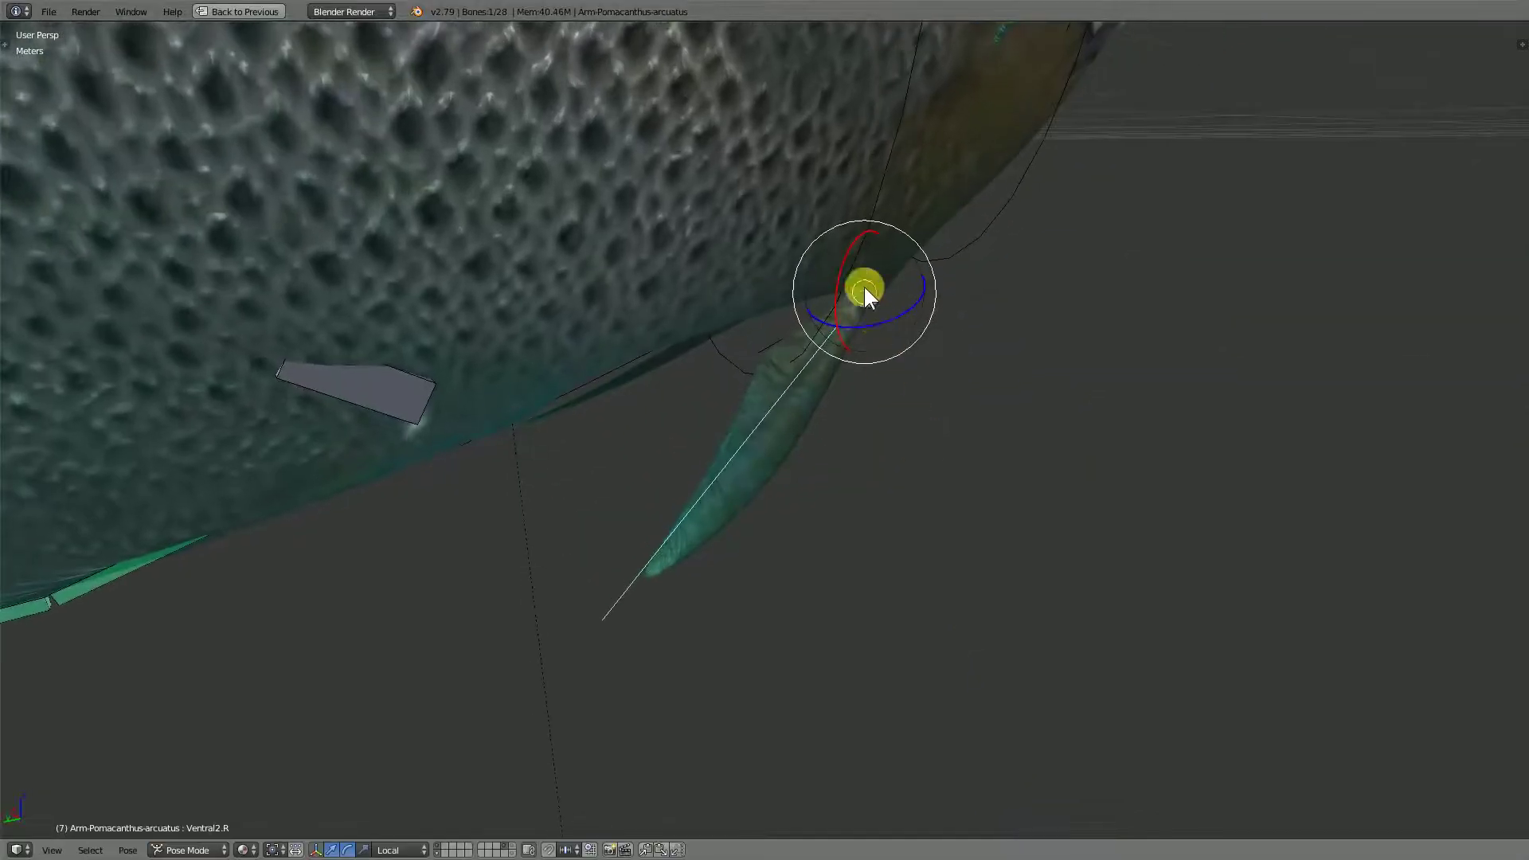
left_click_drag(850, 246, 859, 262)
scroll(850, 421, "down", 2)
scroll(850, 422, "down", 4)
mouse_move(1000, 379)
middle_mouse_down()
mouse_move(859, 349)
mouse_move(785, 369)
mouse_move(850, 386)
middle_mouse_up()
Step: Play back the posed swim animation while orbiting the fish, then stop it
key("alt+a")
middle_click_drag(954, 407, 831, 407)
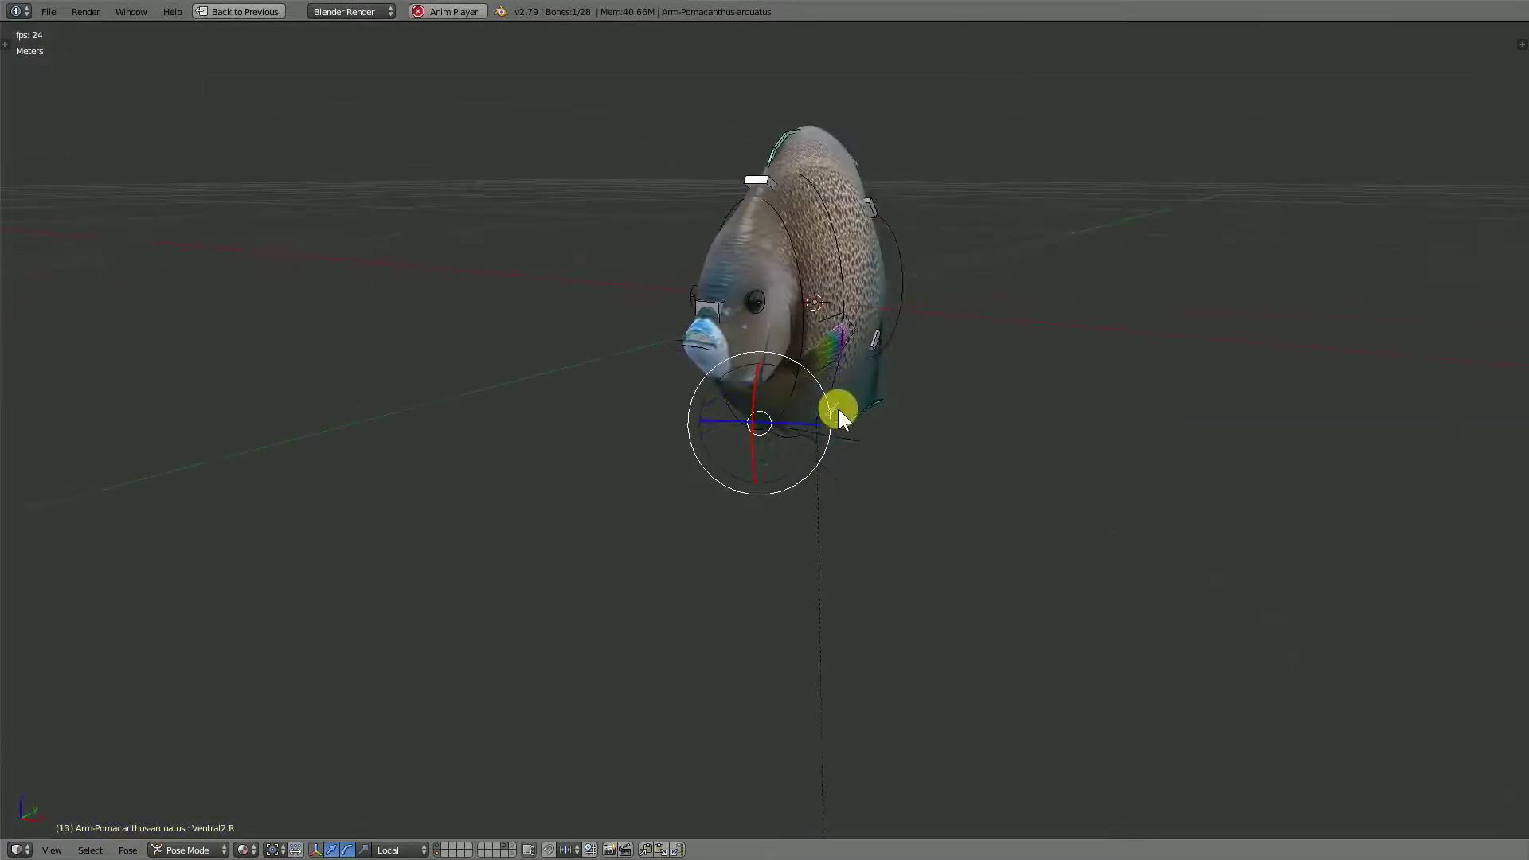
key("alt+a")
Step: Select all fish bones, apply Alt+R to their rotations, and replay the swim animation
key("a")
key("a")
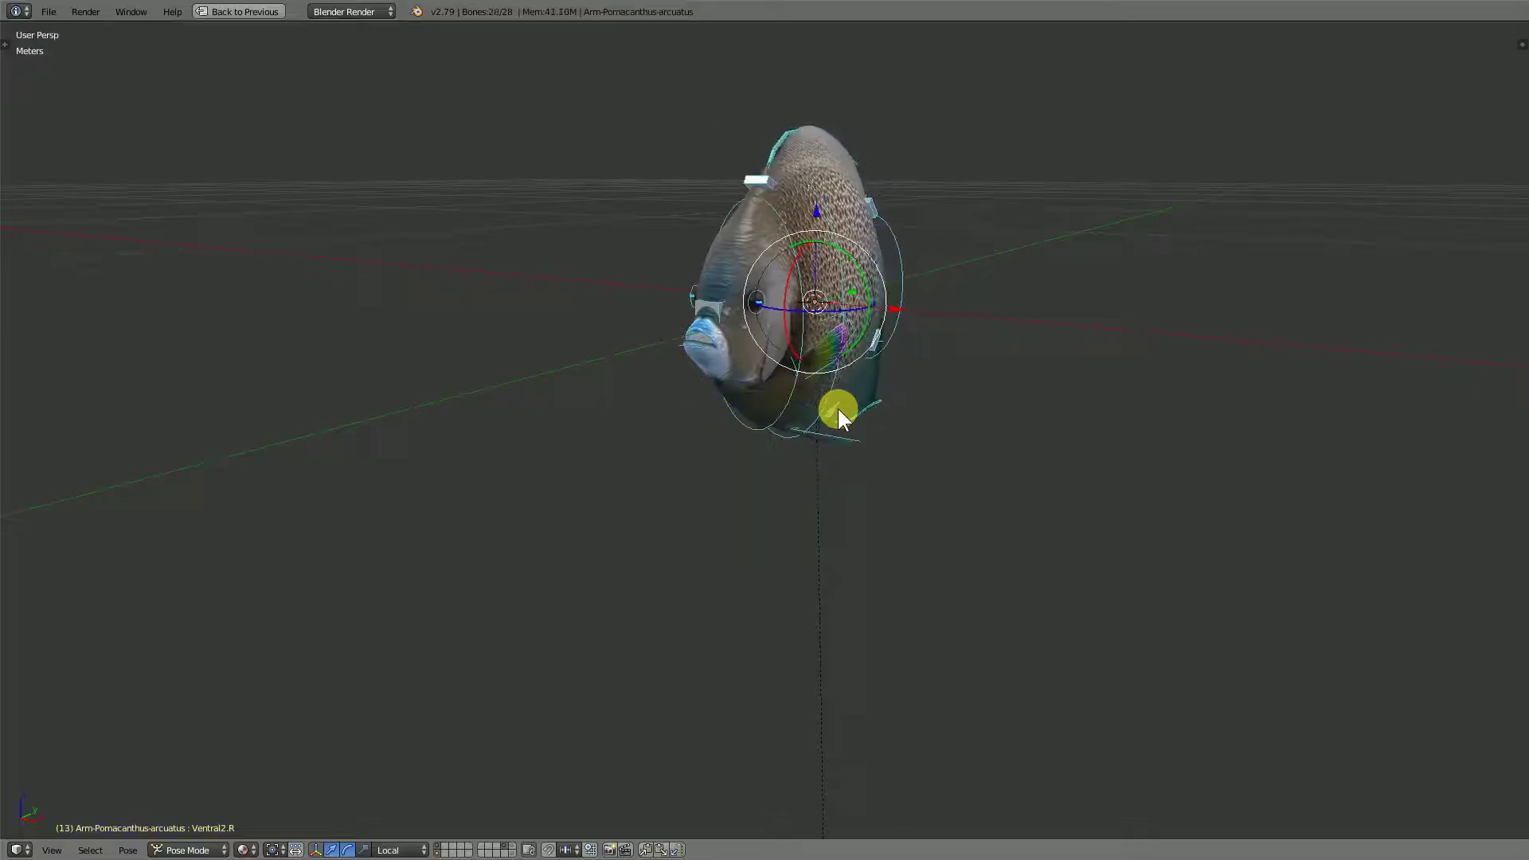
key("alt+r")
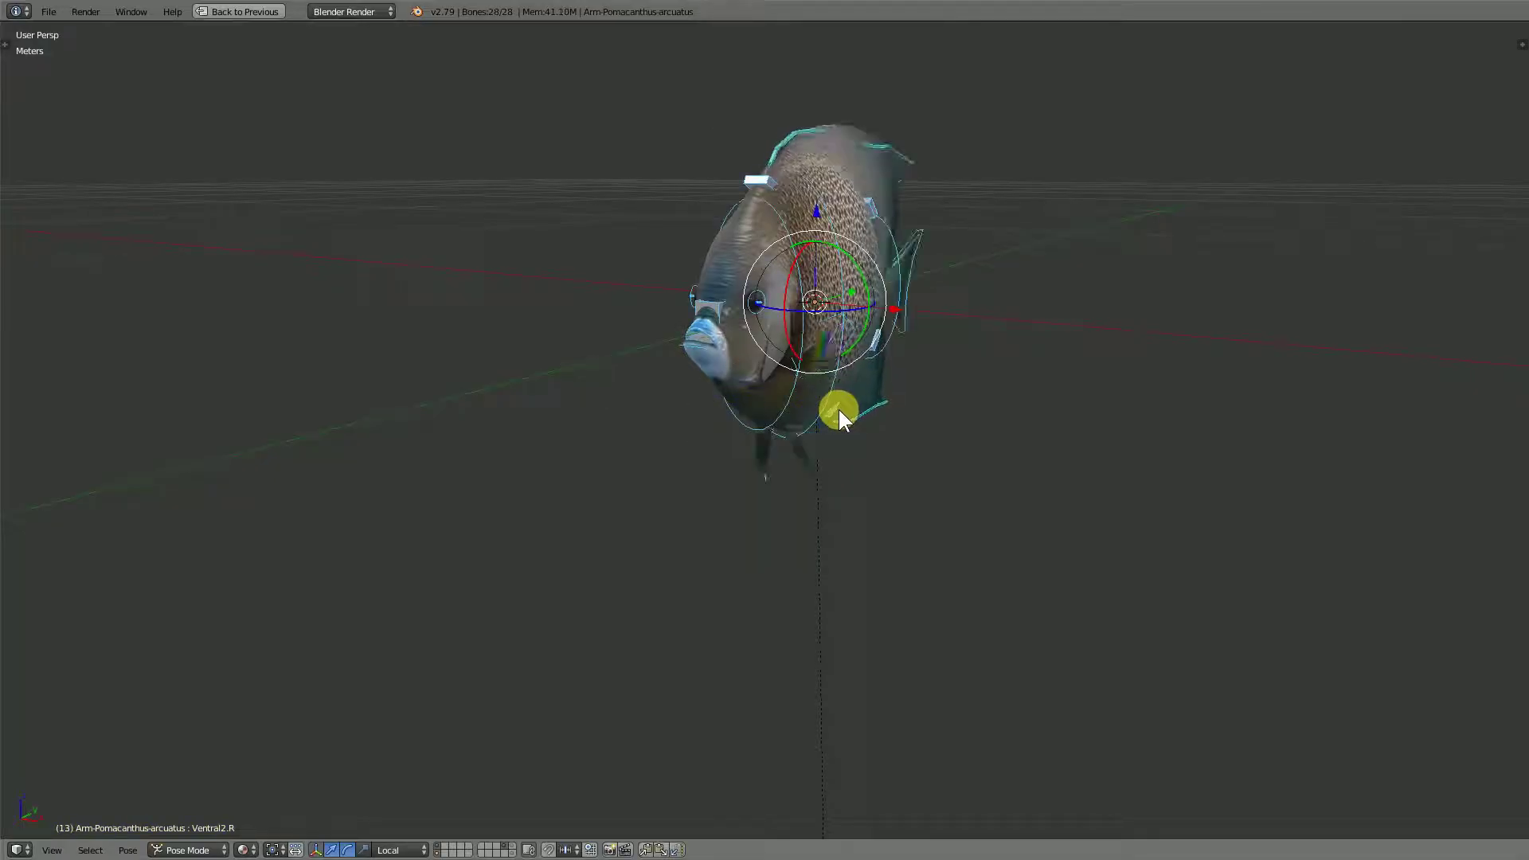
mouse_move(992, 464)
middle_mouse_down()
mouse_move(1002, 416)
mouse_move(703, 449)
mouse_move(837, 431)
middle_mouse_up()
key("alt+a")
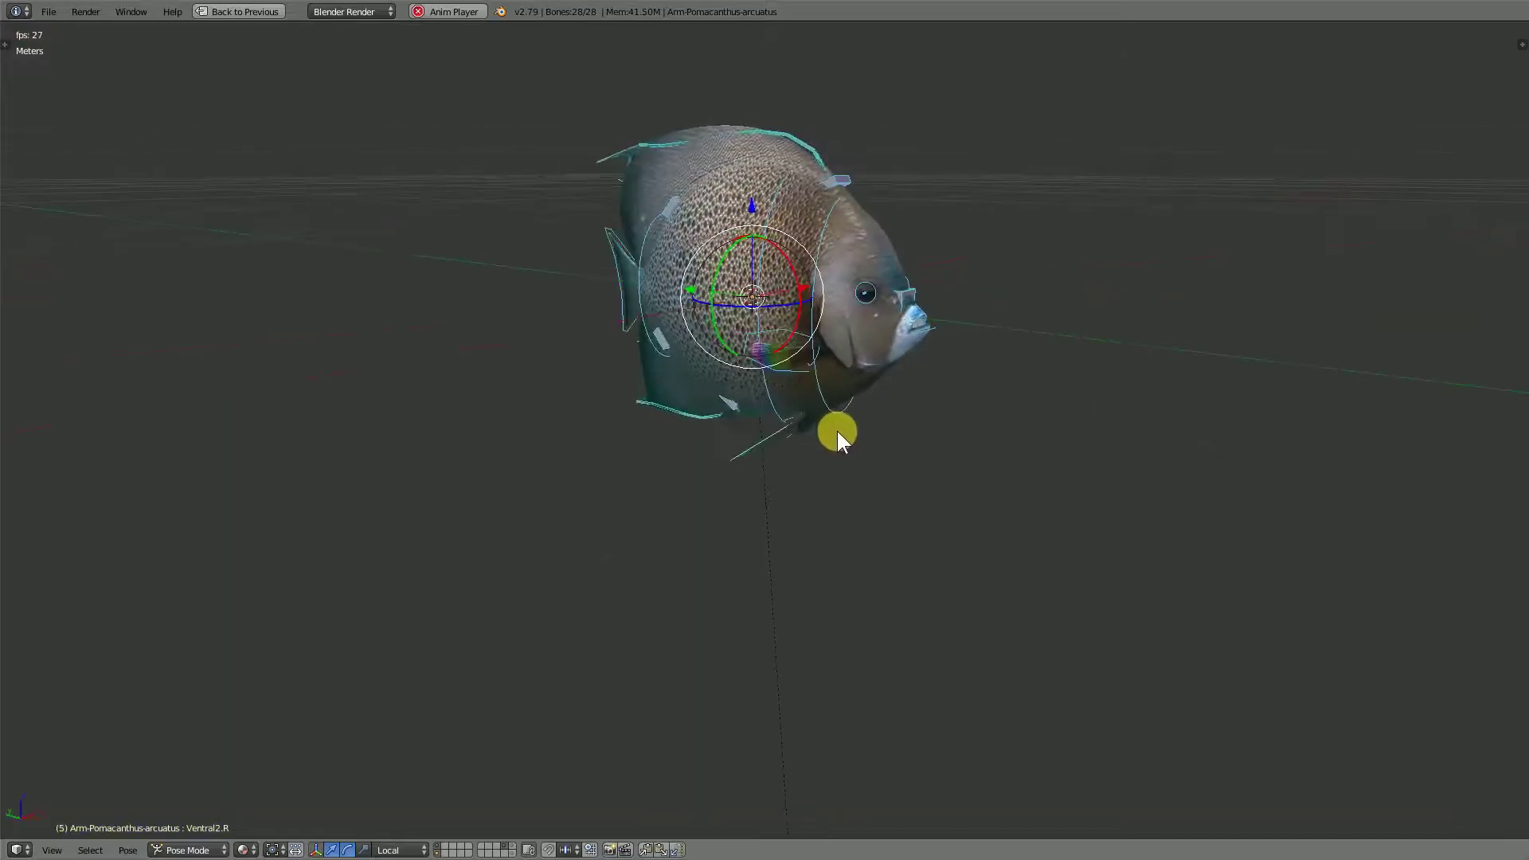
scroll(904, 342, "up", 2)
mouse_move(905, 344)
middle_mouse_down()
mouse_move(1090, 447)
mouse_move(958, 398)
mouse_move(755, 448)
mouse_move(273, 427)
mouse_move(307, 423)
middle_mouse_up()
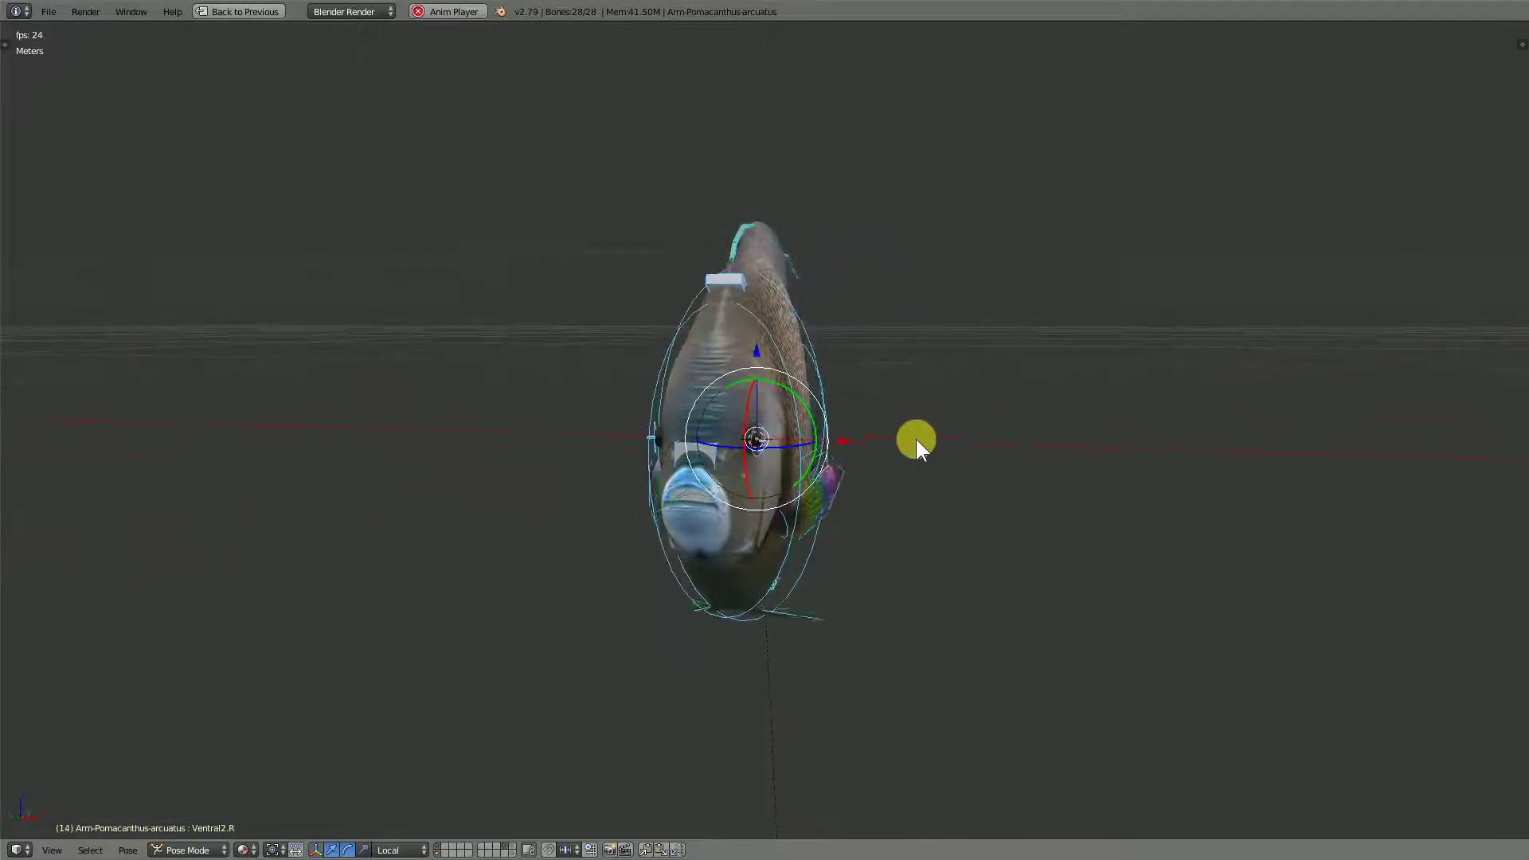
middle_click_drag(897, 443, 849, 455)
Step: Toggle the armature through Edit Mode back to Pose Mode, stop playback, and restore the Animation layout
key("Tab")
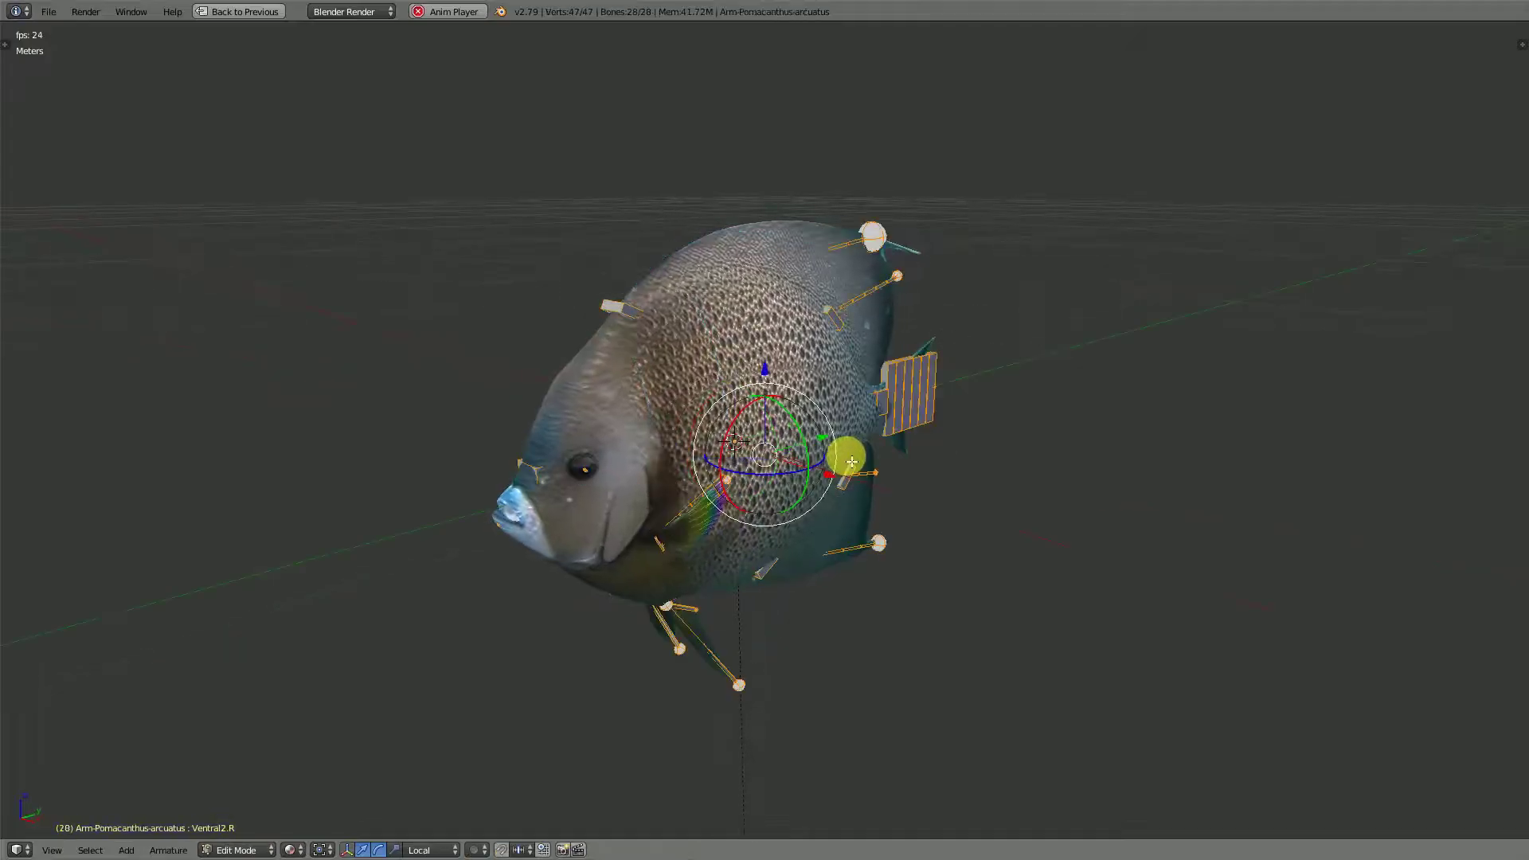
key("Tab")
key("Escape")
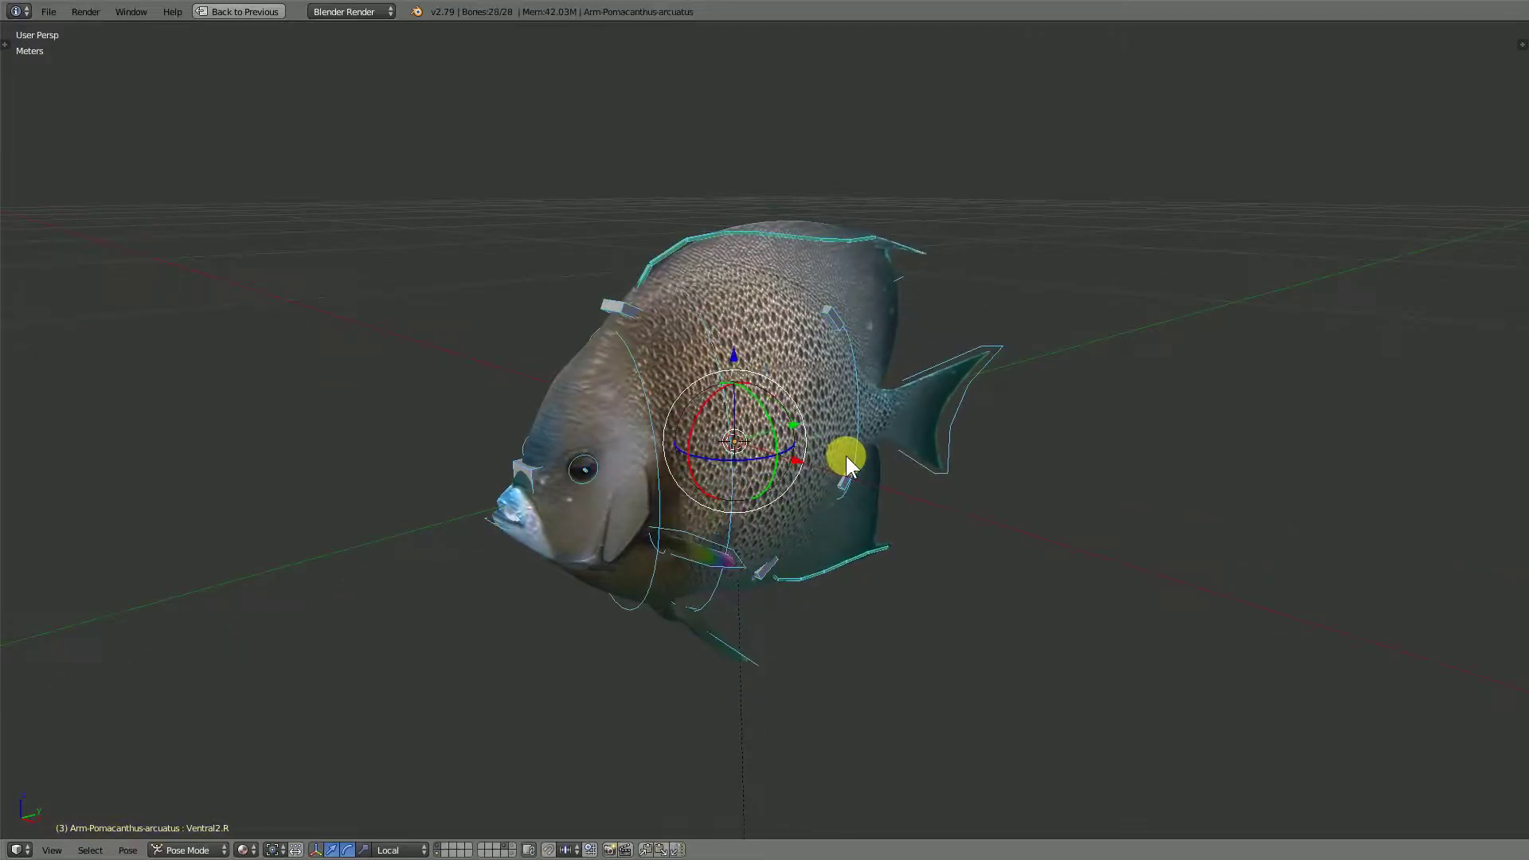
key("ctrl+Up")
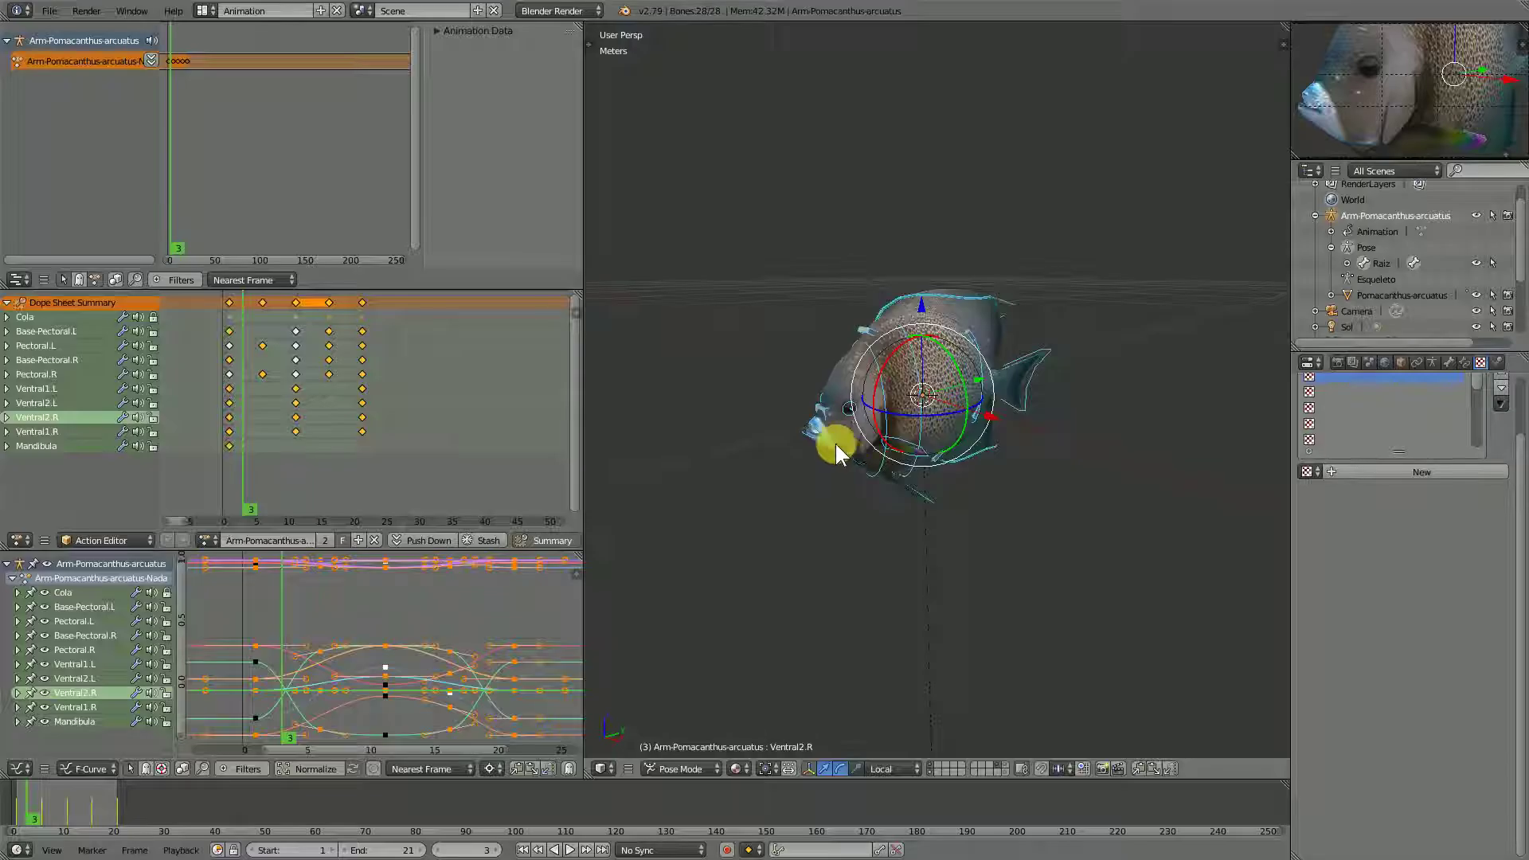
Step: Switch the screen layout to Cycles
left_click(211, 13)
left_click(243, 56)
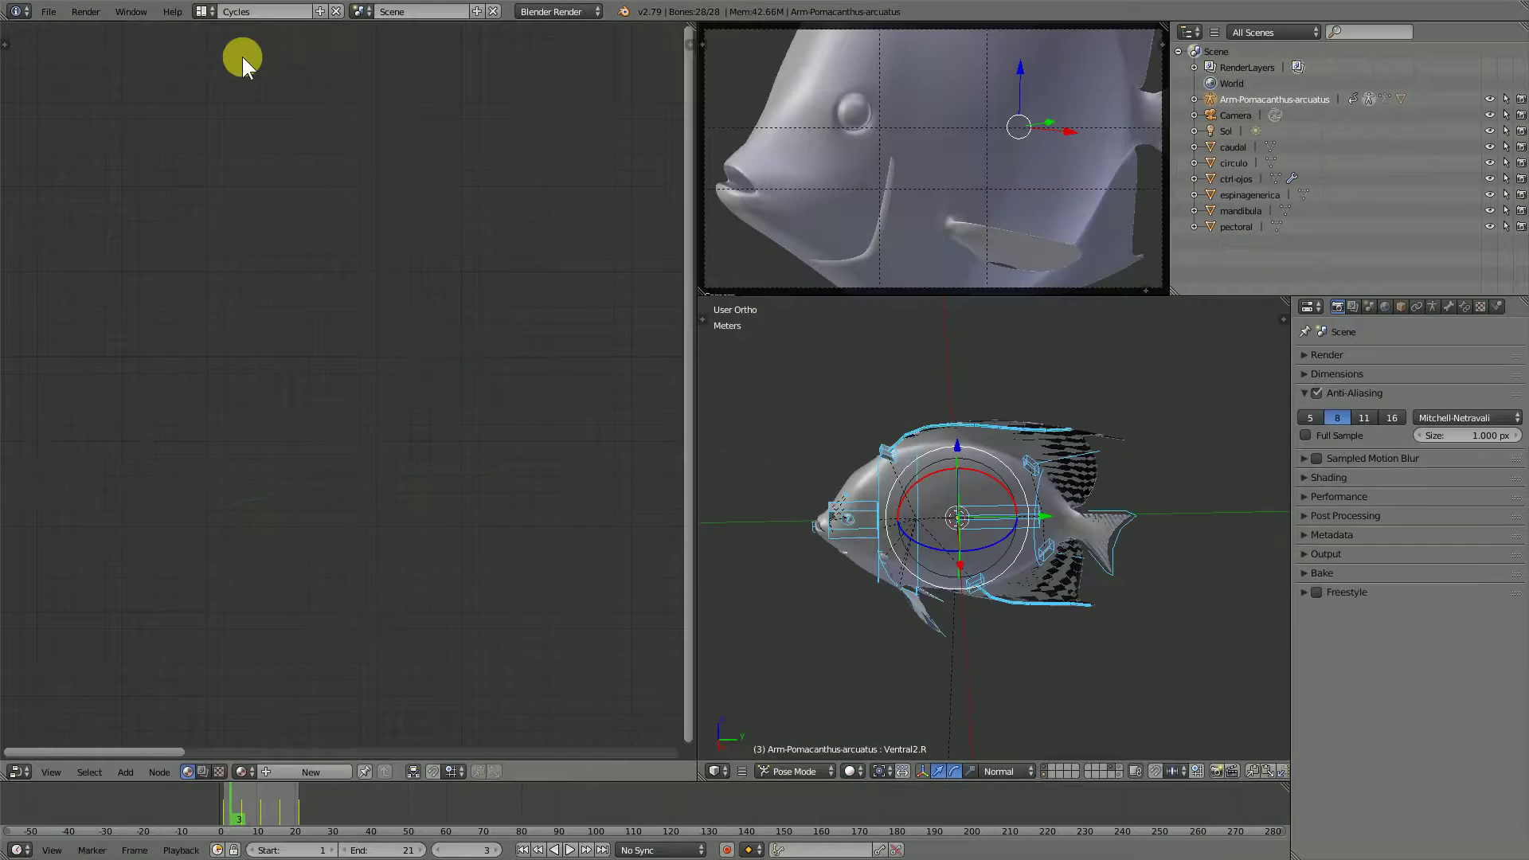
left_click(219, 13)
Step: Select the fish mesh and maximize the node editor showing its Pez-Angel-SF material
right_click(777, 156)
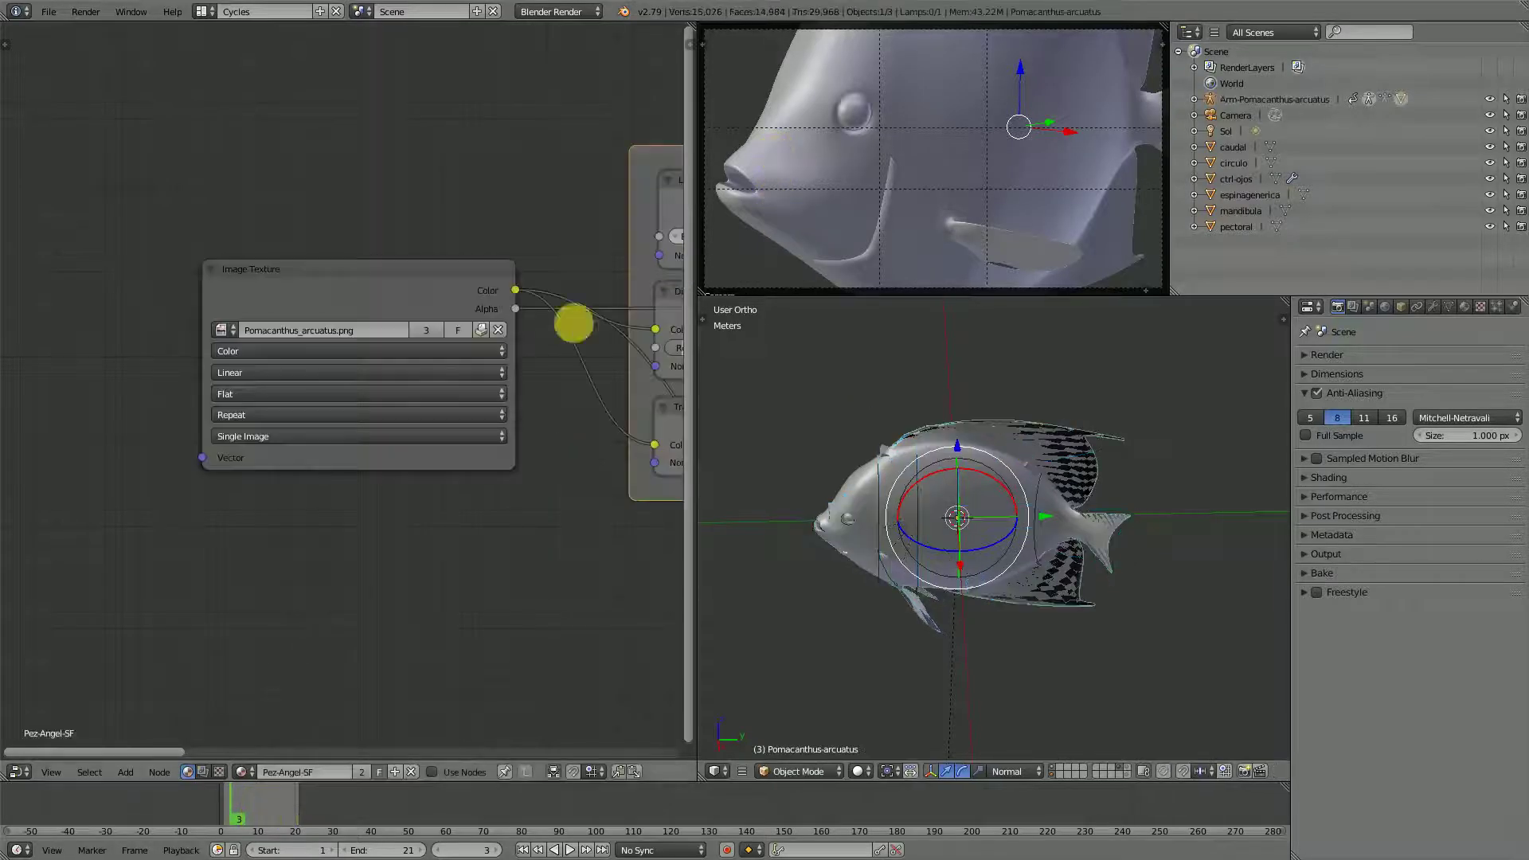
middle_click_drag(520, 448, 342, 478)
scroll(402, 526, "down", 2)
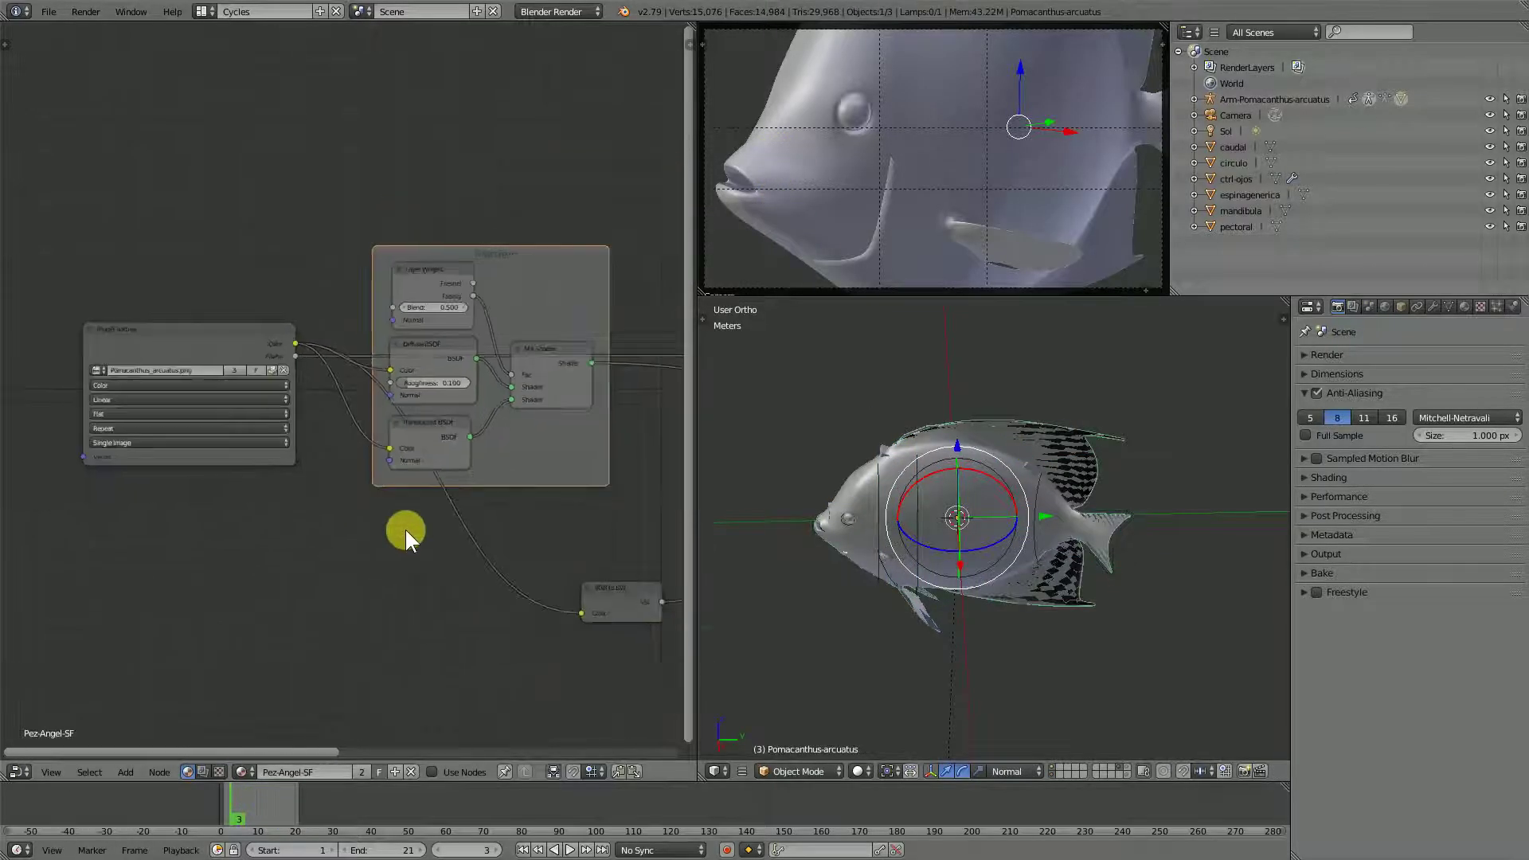
key("ctrl+space")
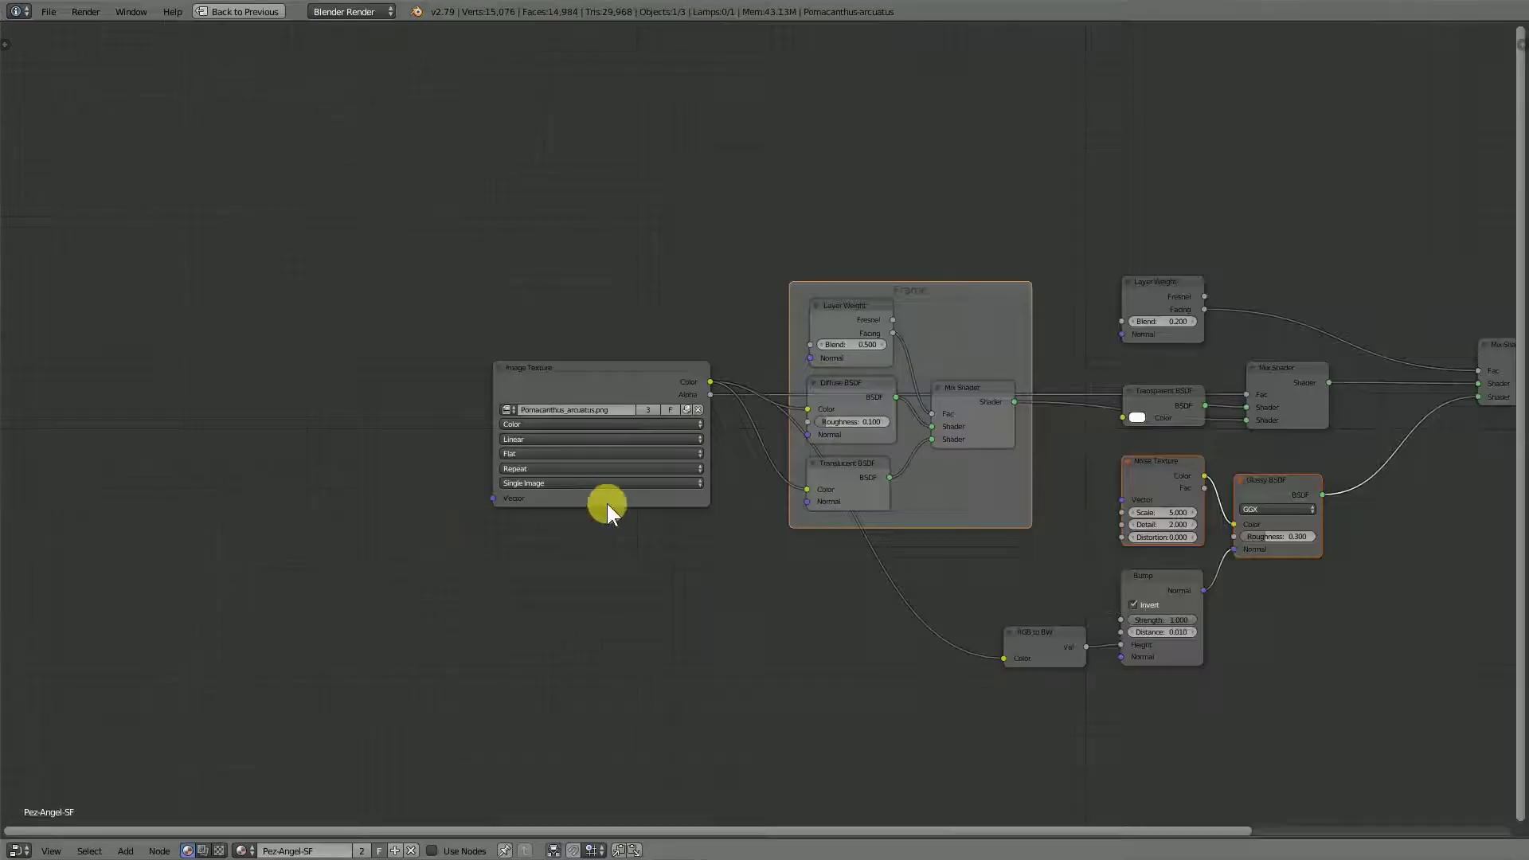
Step: Pan across the Pez-Angel-SF nodes from Image Texture to Material Output, then restore the split layout
middle_click_drag(1354, 651, 1046, 621)
scroll(314, 531, "up", 2)
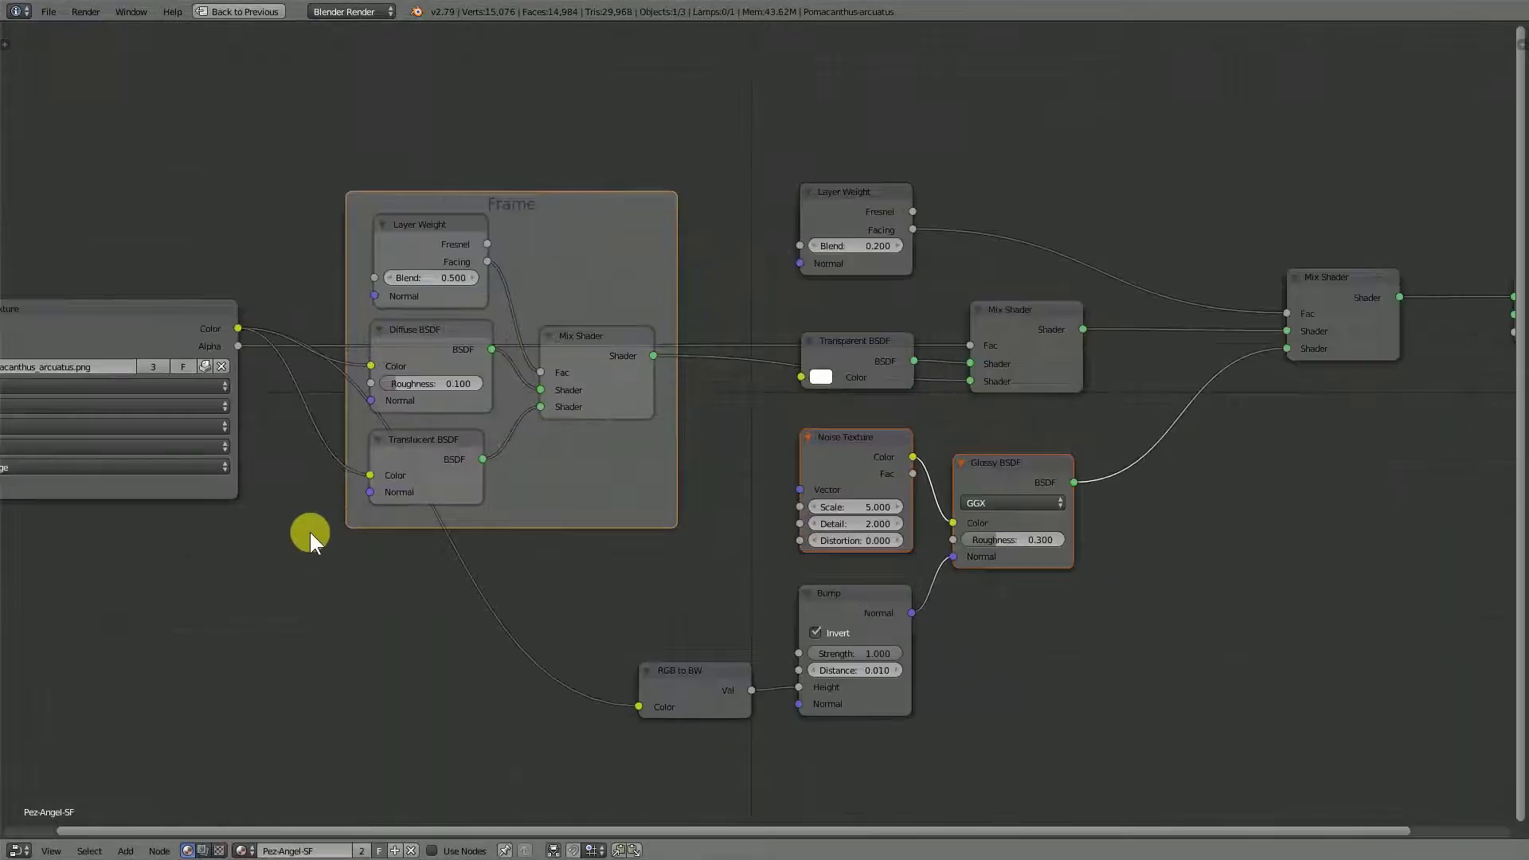
middle_click_drag(247, 594, 636, 597)
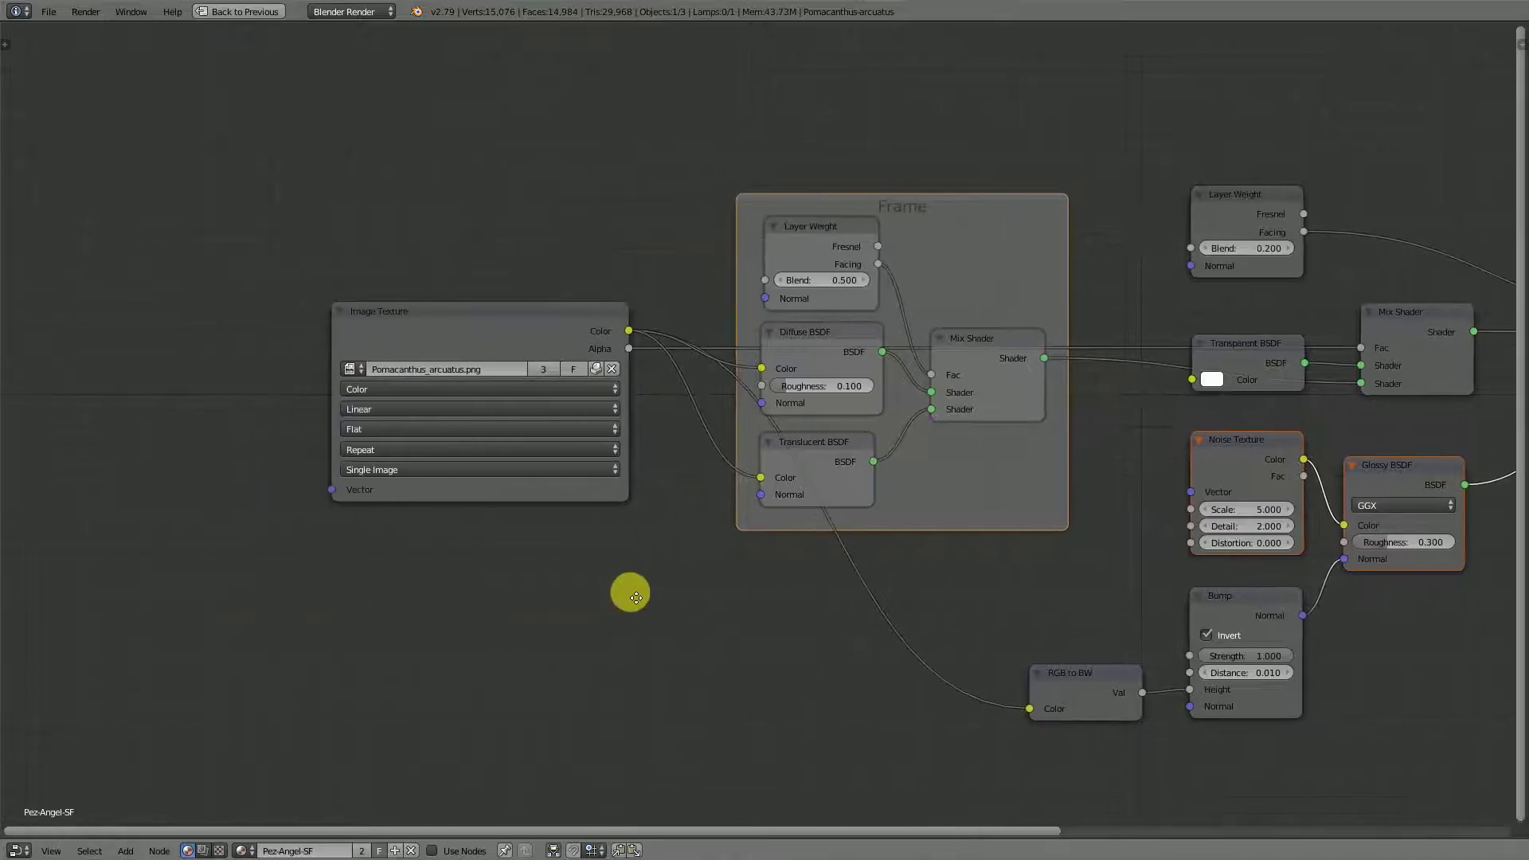
middle_click_drag(635, 598, 365, 567)
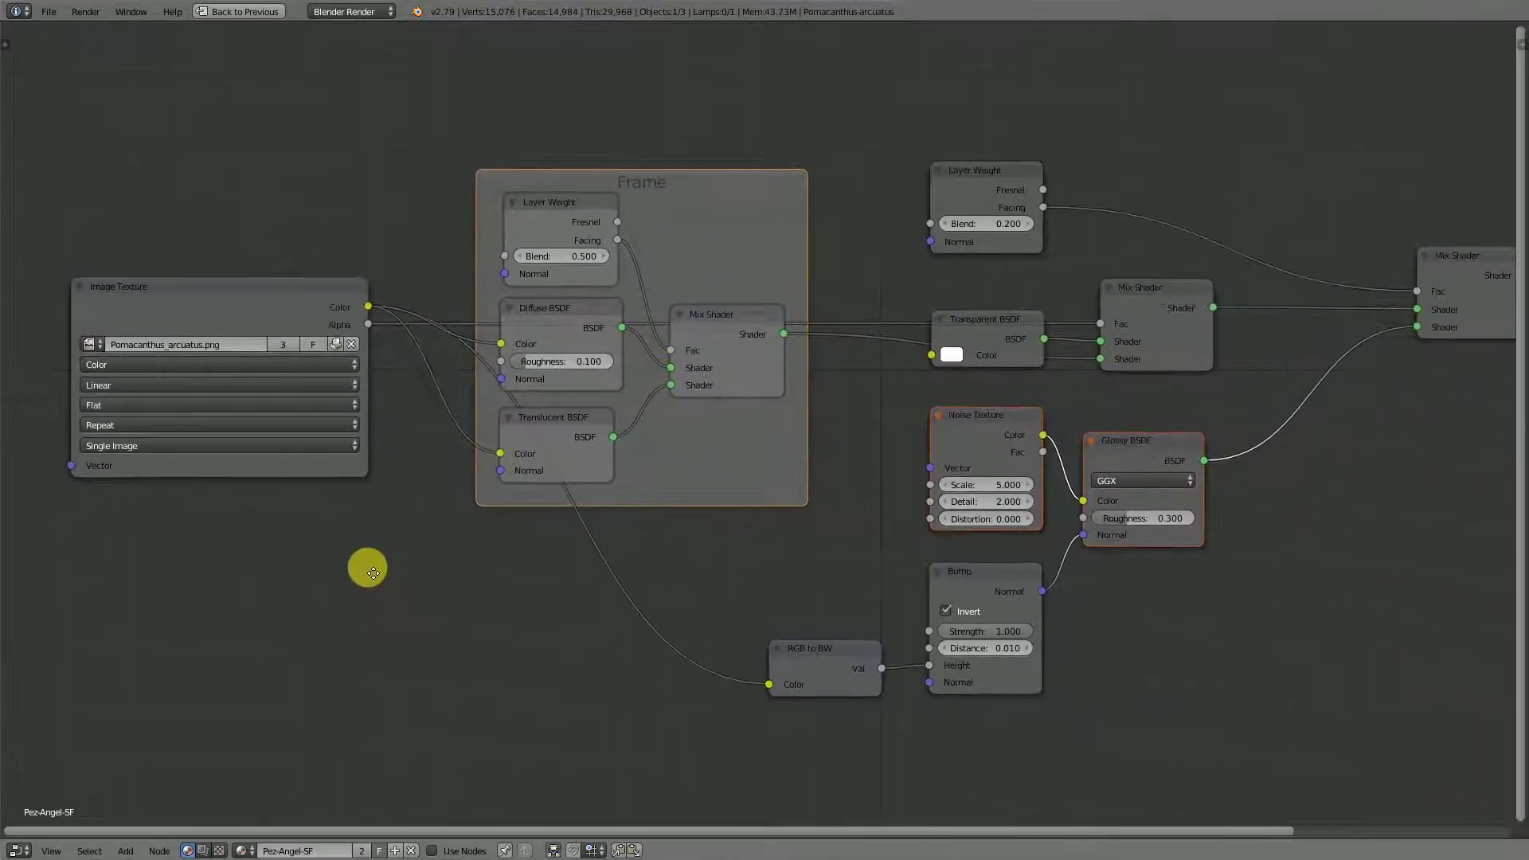
middle_click_drag(1326, 618, 804, 622)
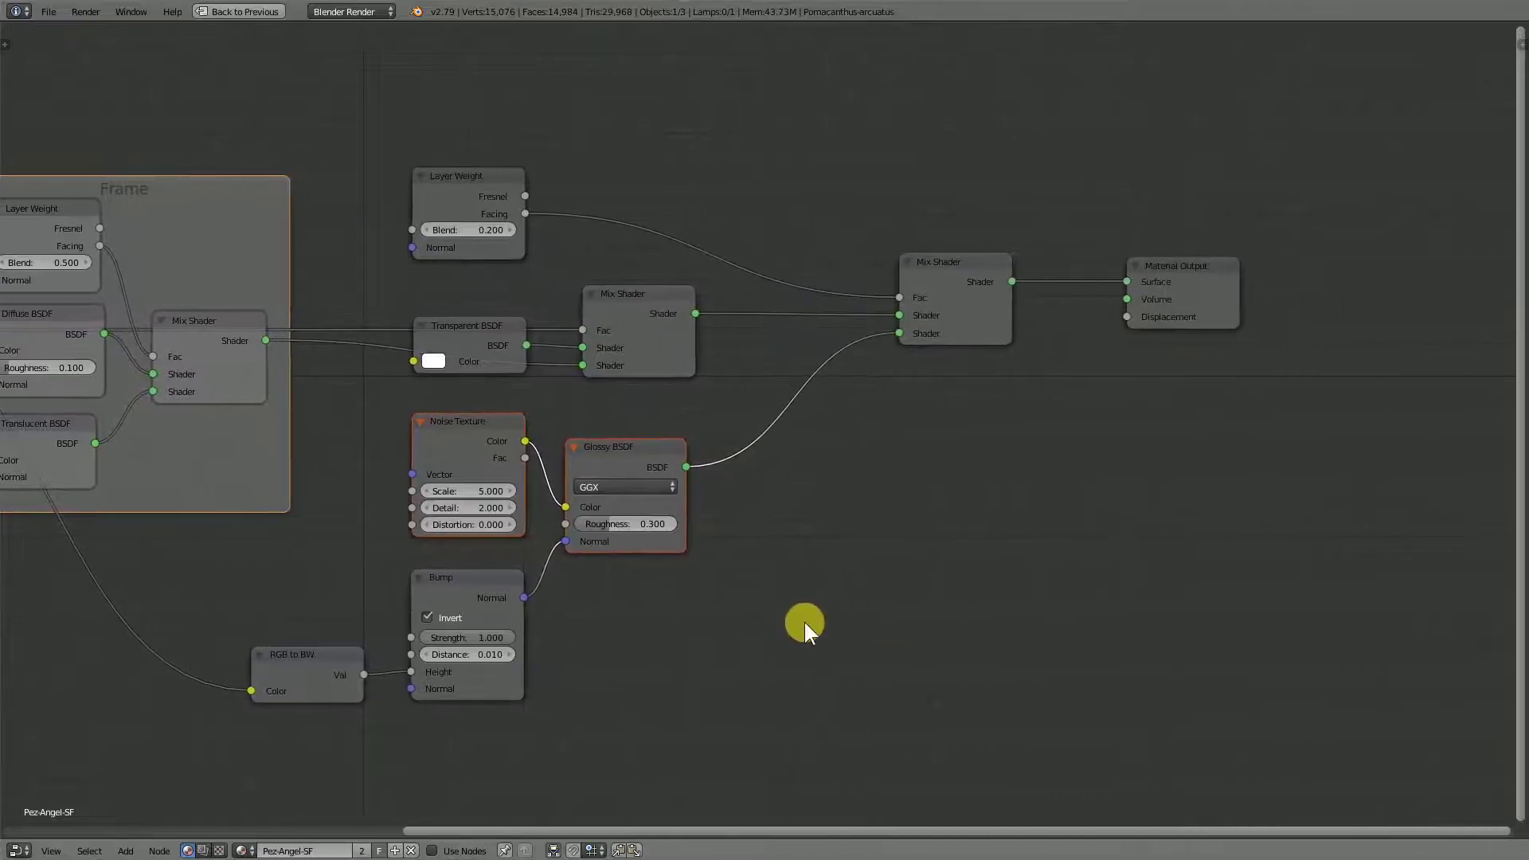
key("ctrl+Up")
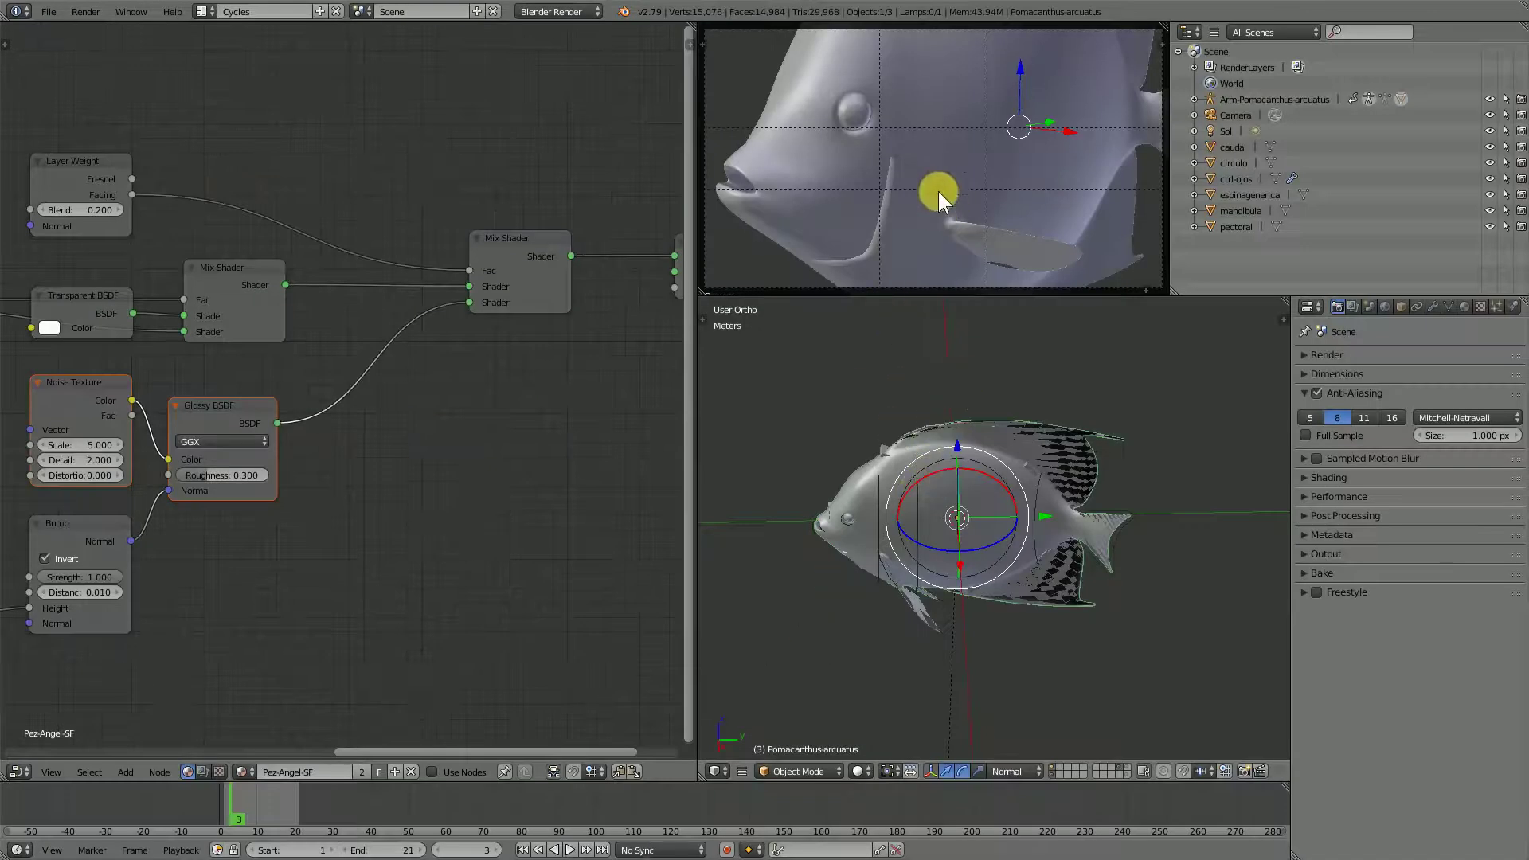
Step: Show the fish through the camera in Cycles rendered shading, enlarged to full screen
key("shift+z")
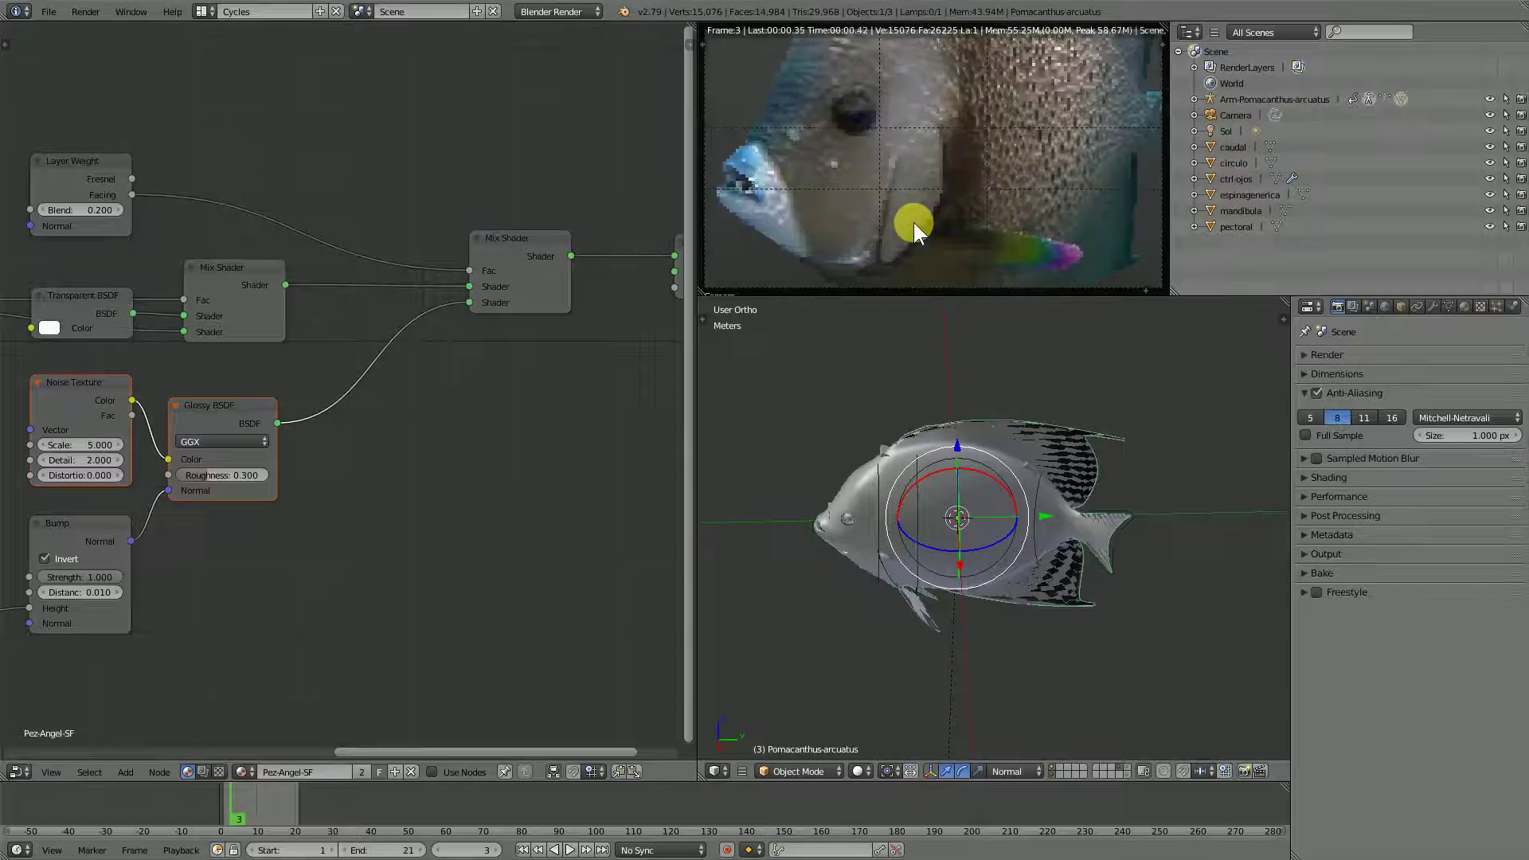
key("KP_0")
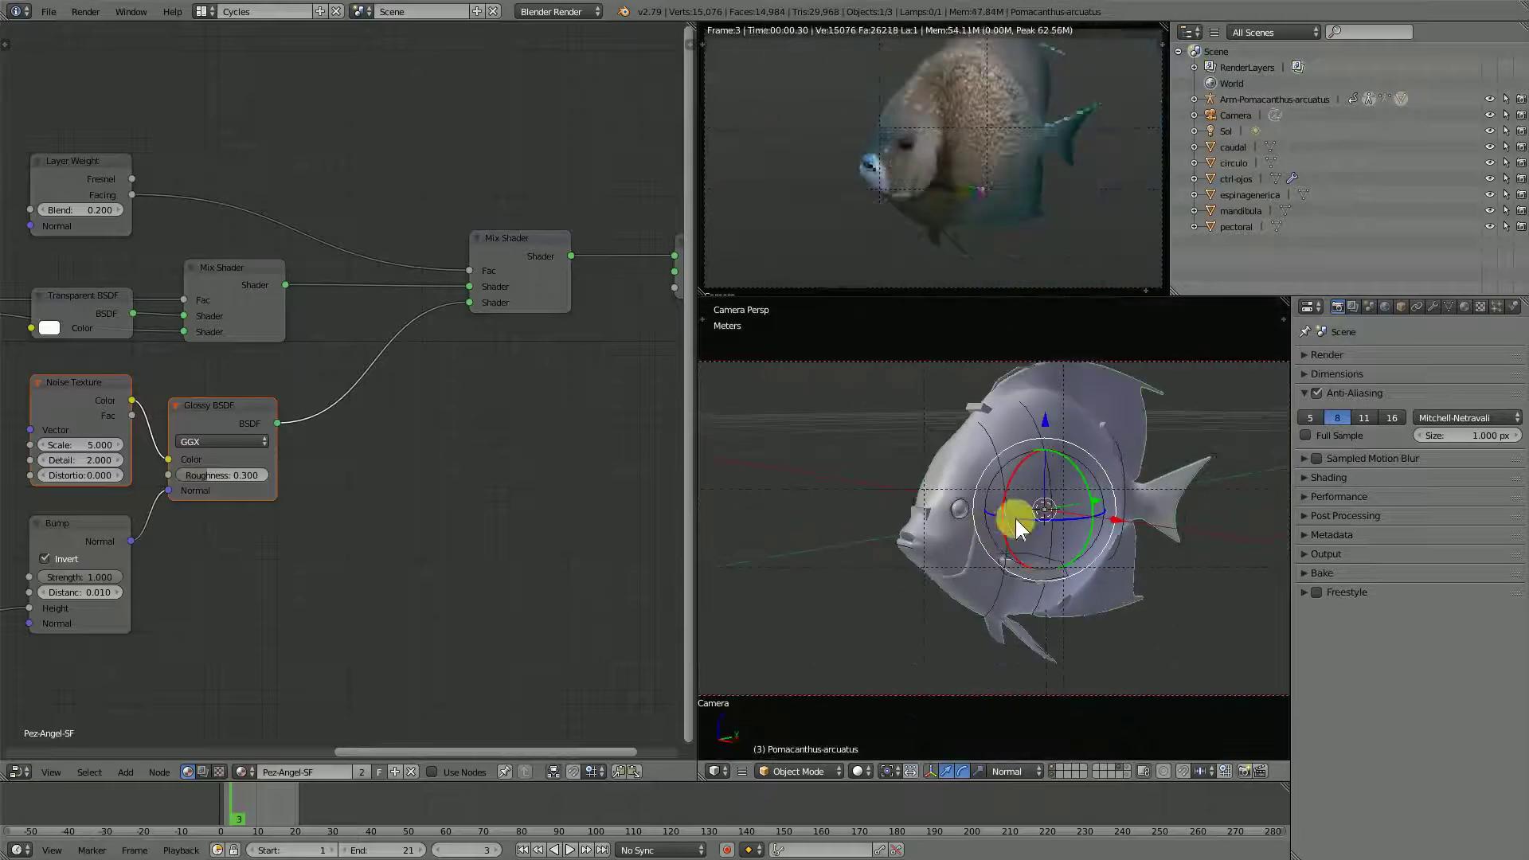
middle_click_drag(1170, 442, 1138, 465)
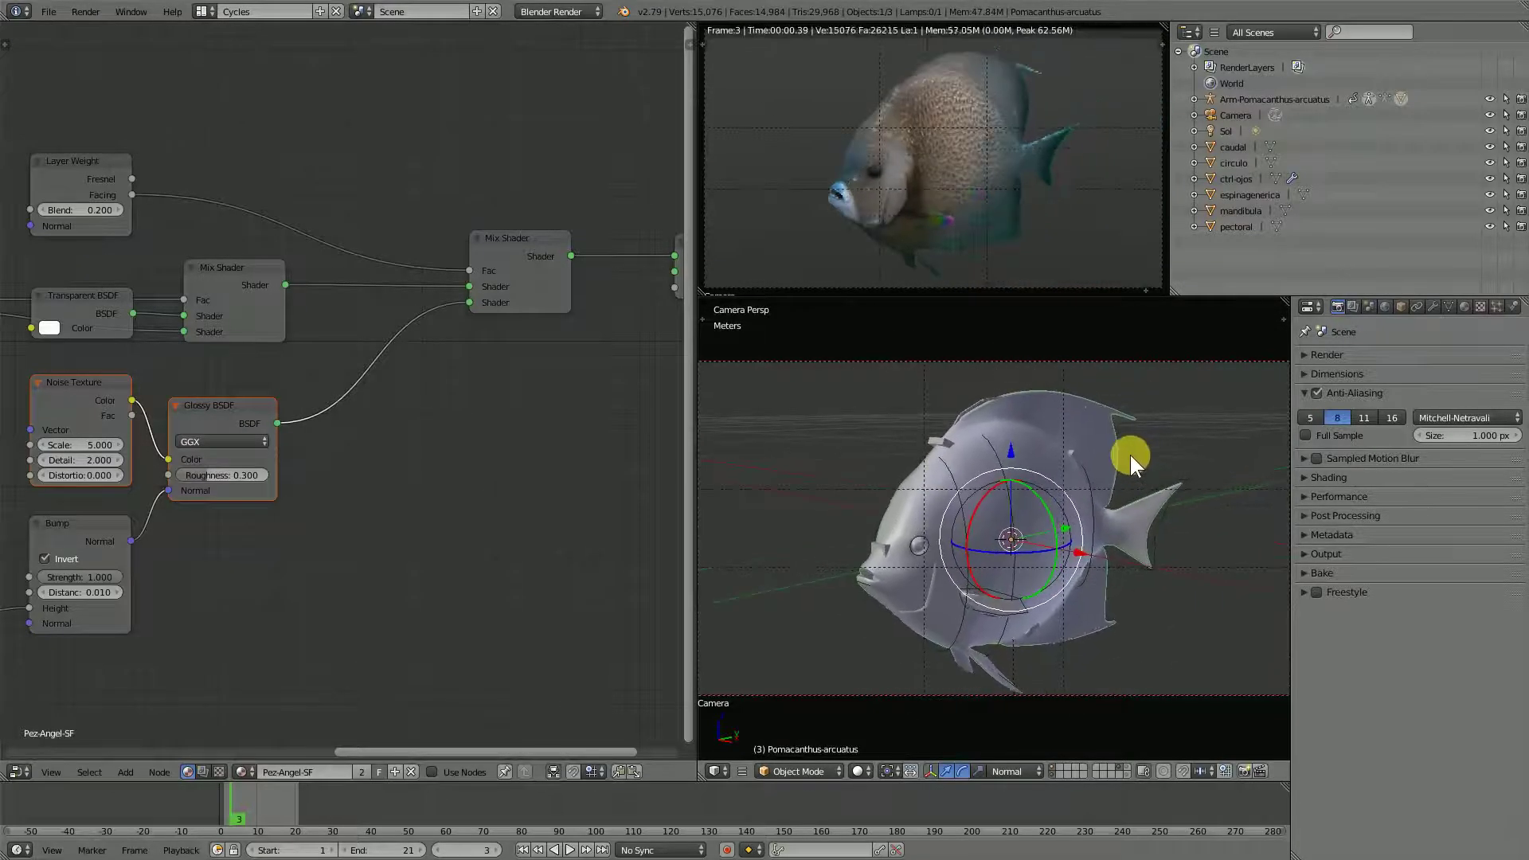
key("ctrl+Up")
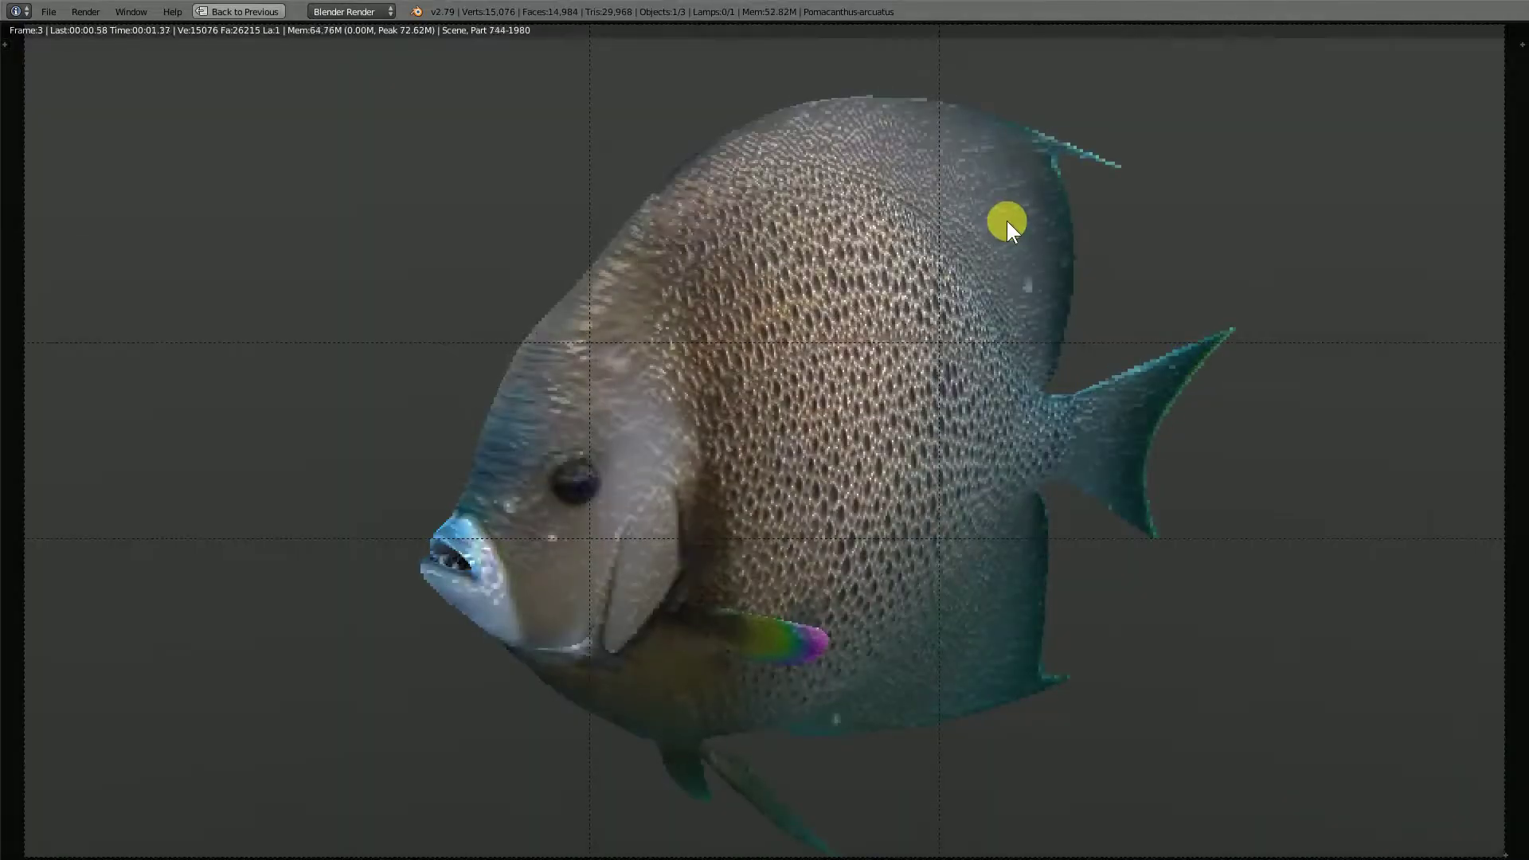
Step: Orbit the maximized render to upward and front views, zoom in, then restore the split Cycles layout
middle_click_drag(719, 431, 919, 455)
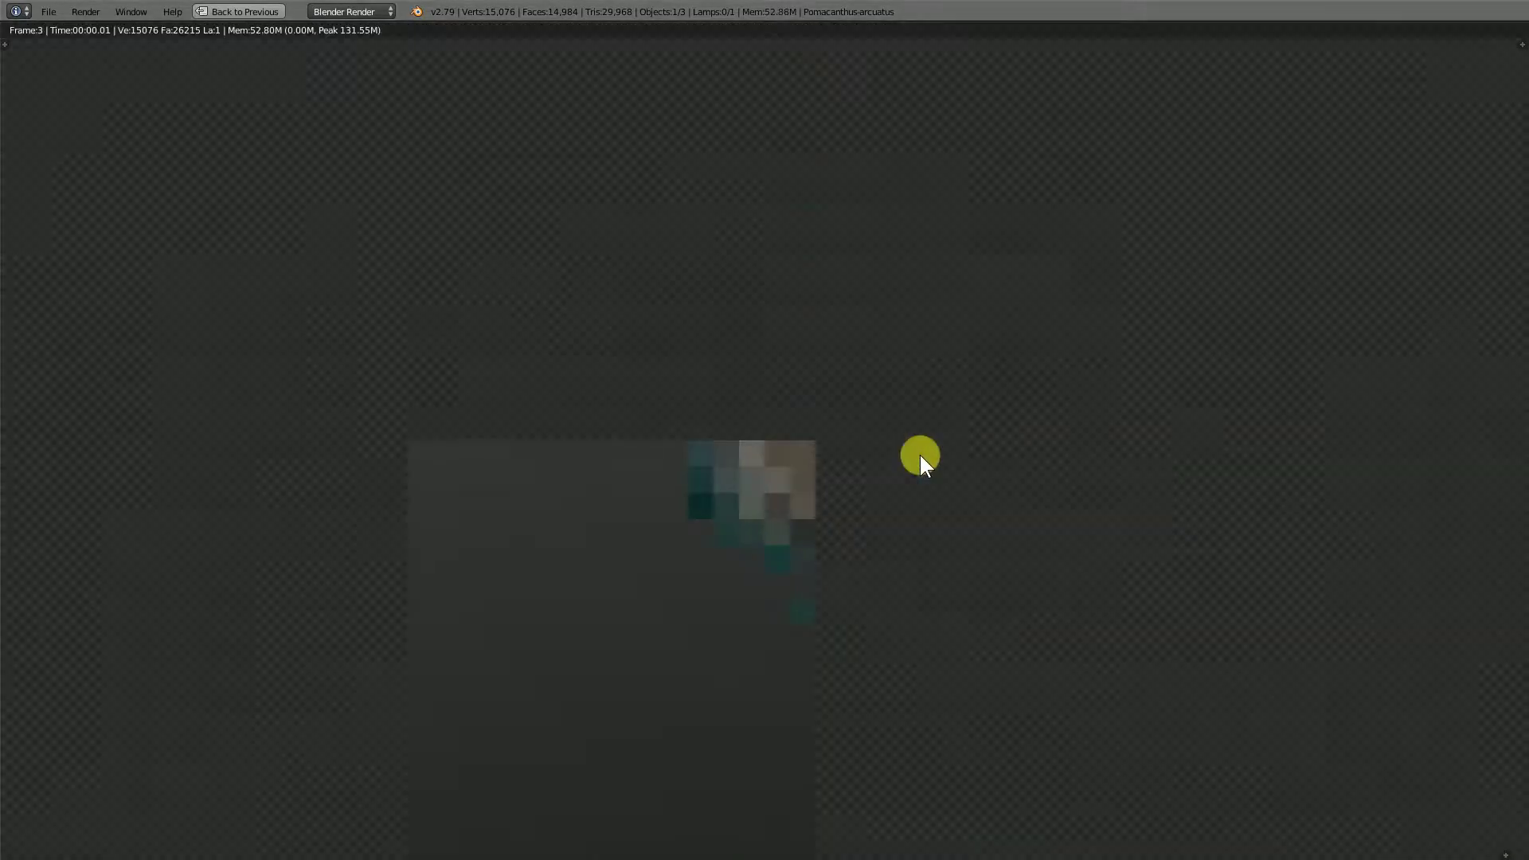
middle_click_drag(715, 611, 723, 497)
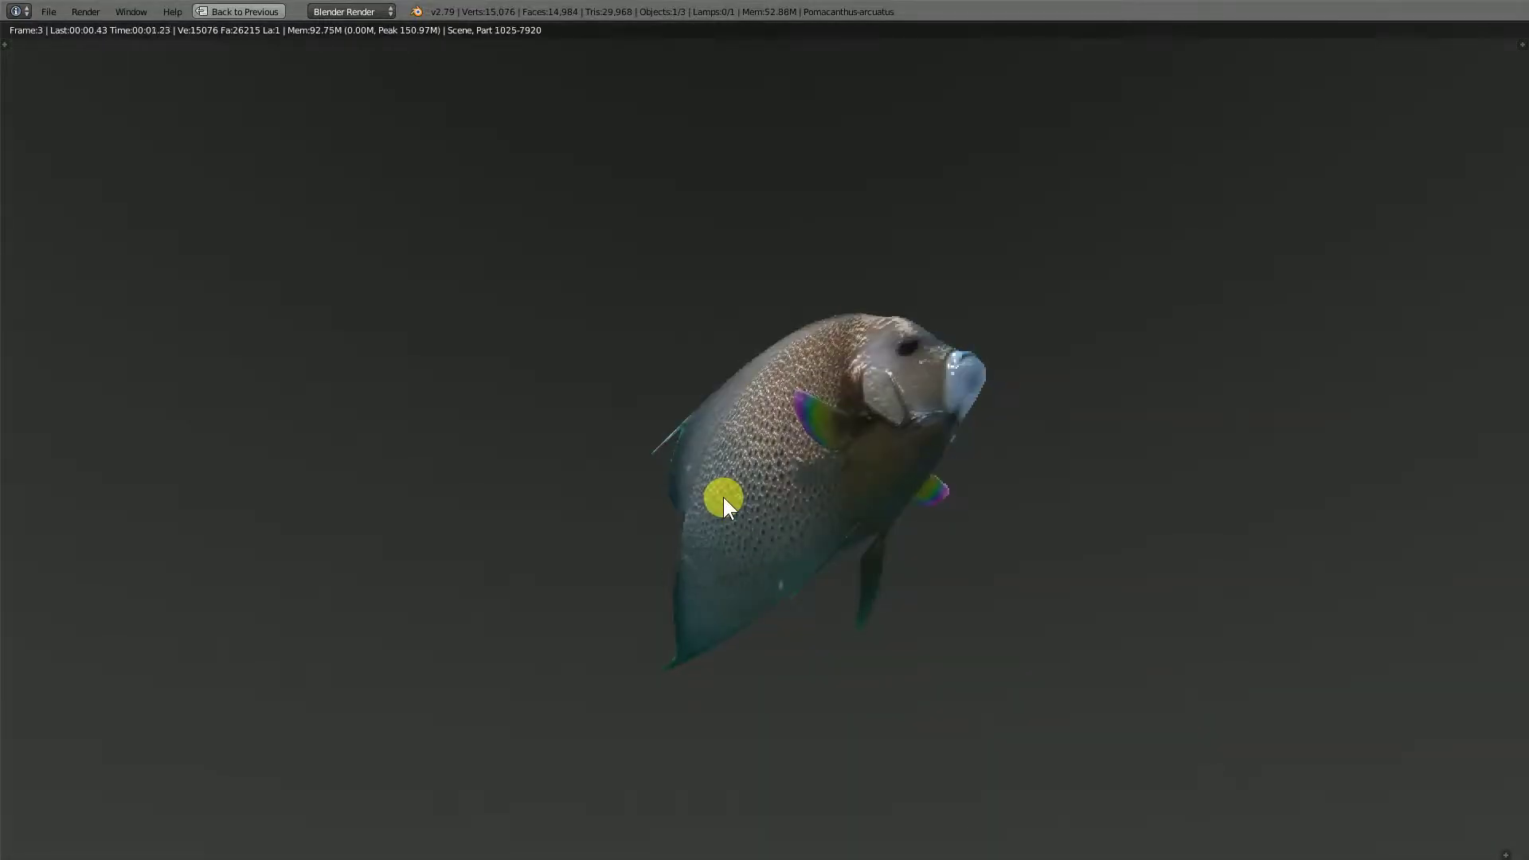
mouse_move(914, 411)
middle_mouse_down()
mouse_move(831, 428)
mouse_move(871, 353)
mouse_move(798, 432)
middle_mouse_up()
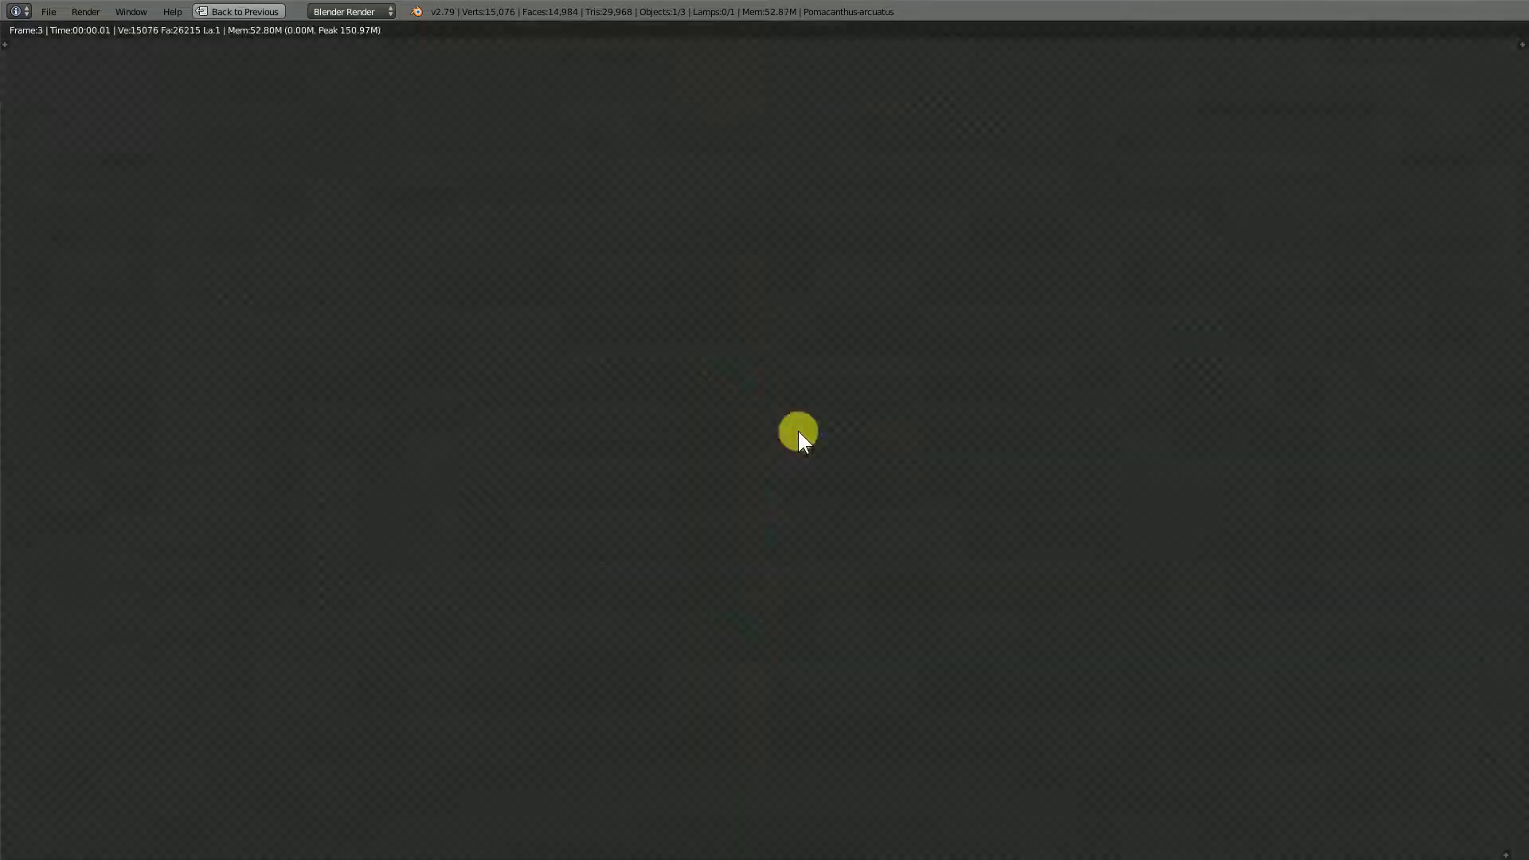
scroll(850, 453, "up", 2)
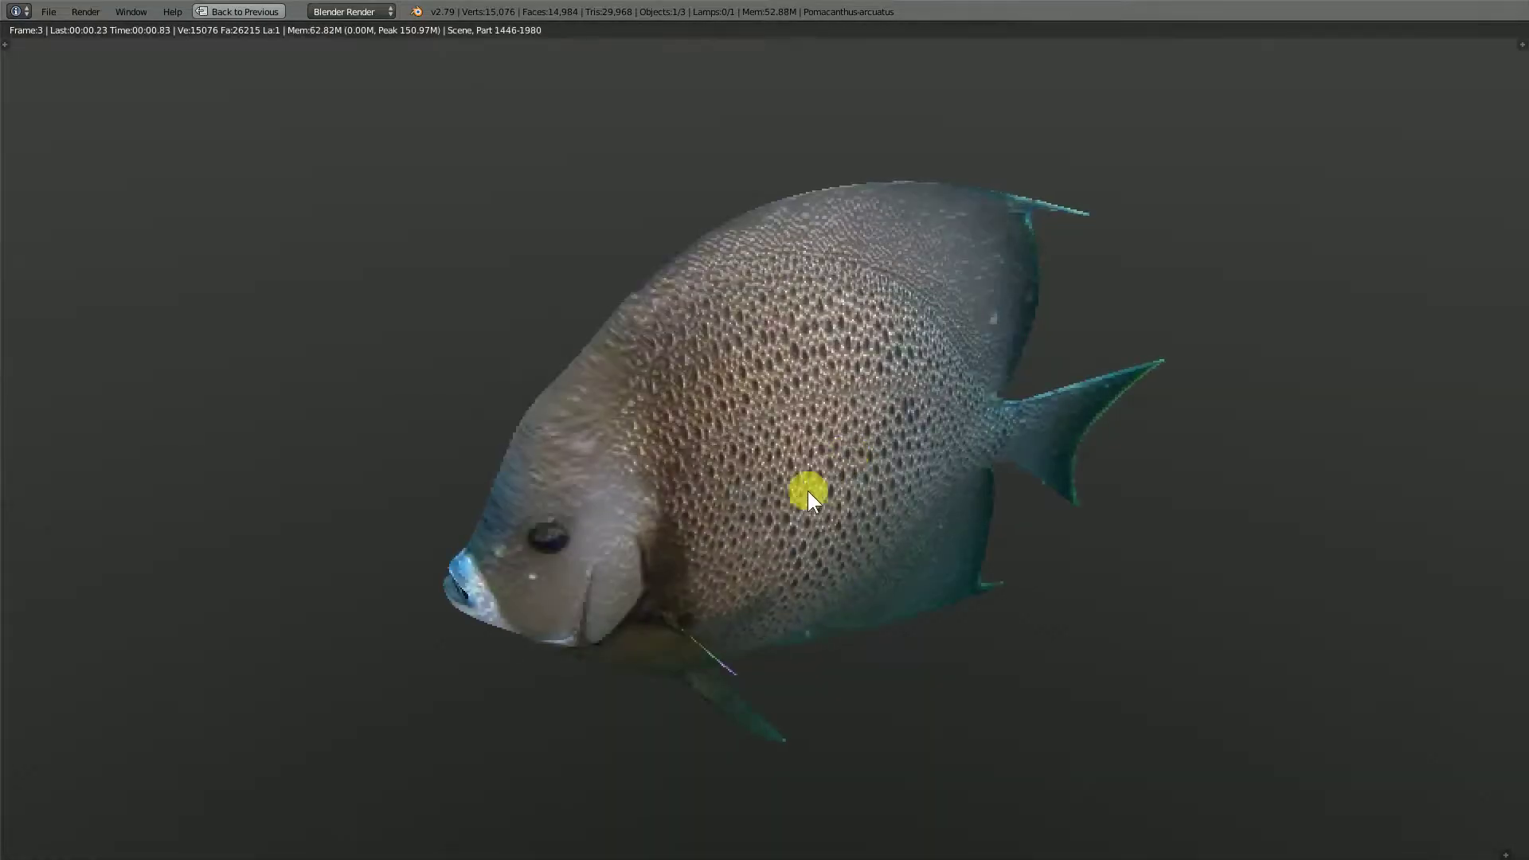
key("ctrl+Up")
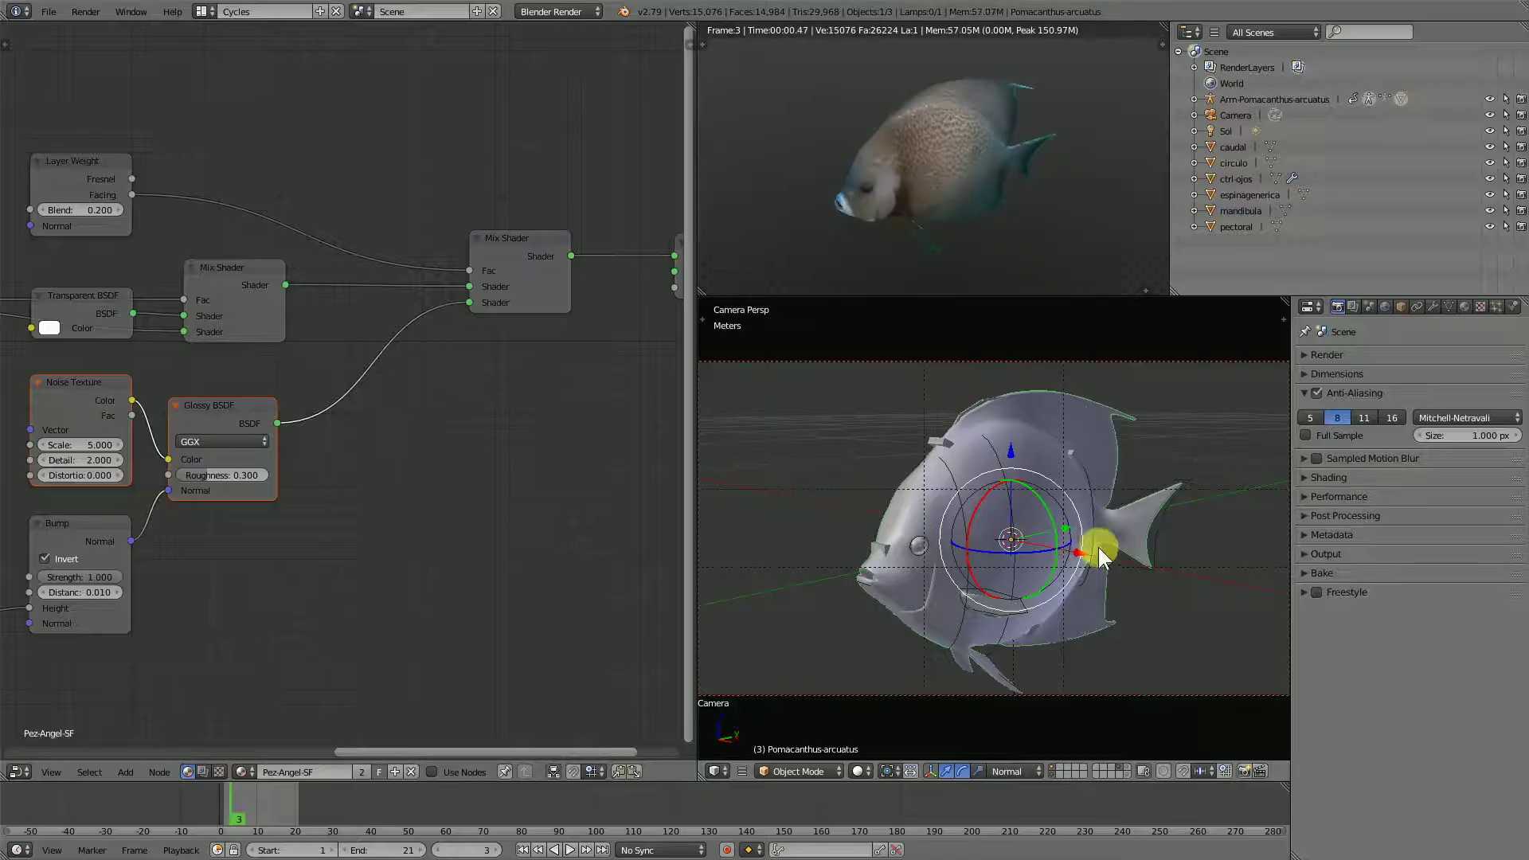
Step: Orbit the camera view through front, side and tail angles, ending three-quarter front
middle_click_drag(1098, 566, 1215, 571)
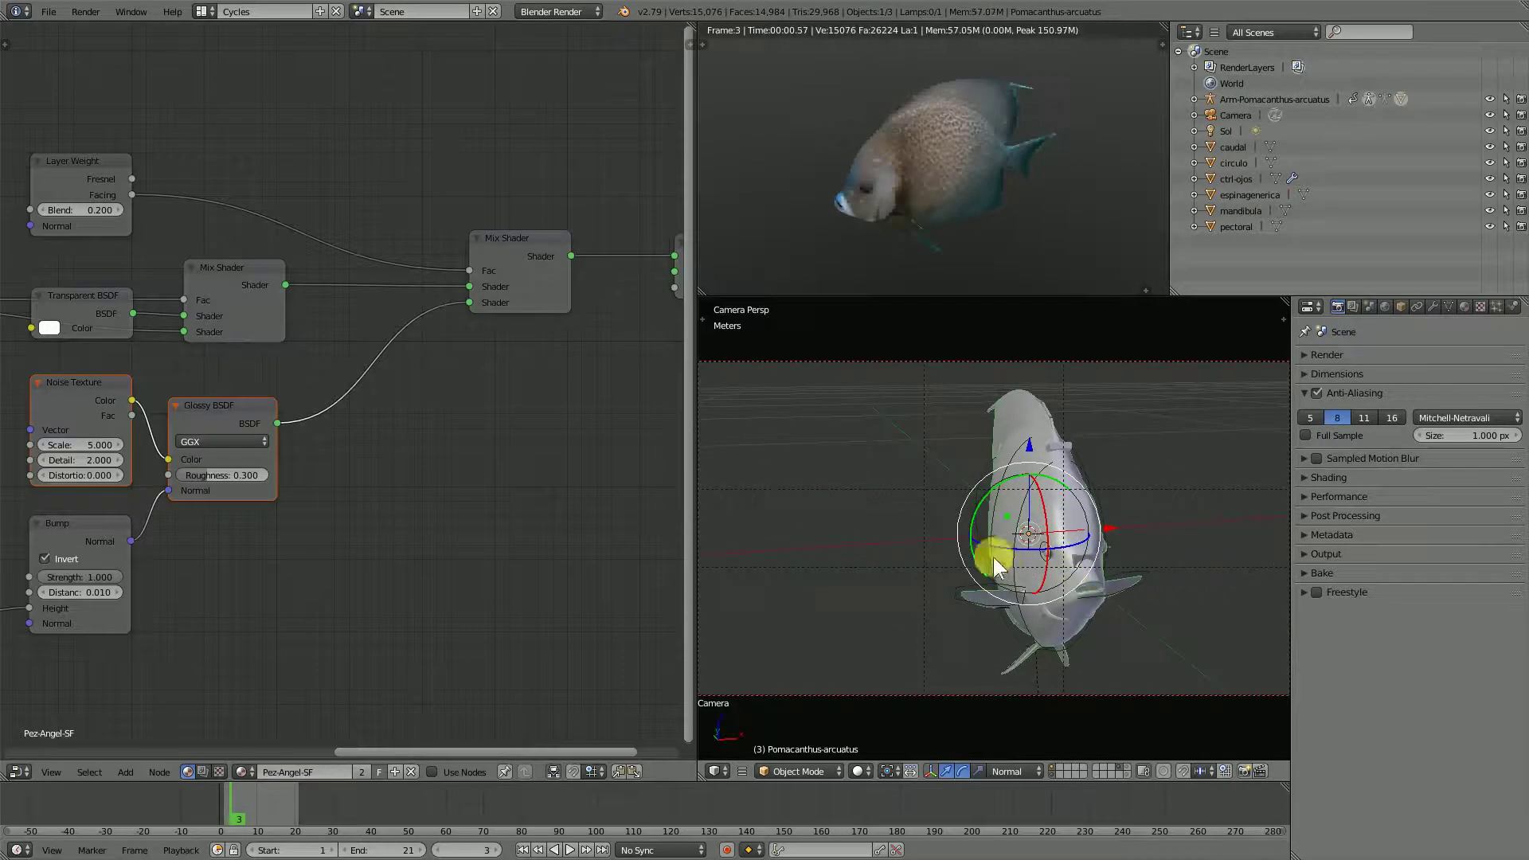
middle_click_drag(884, 516, 986, 242)
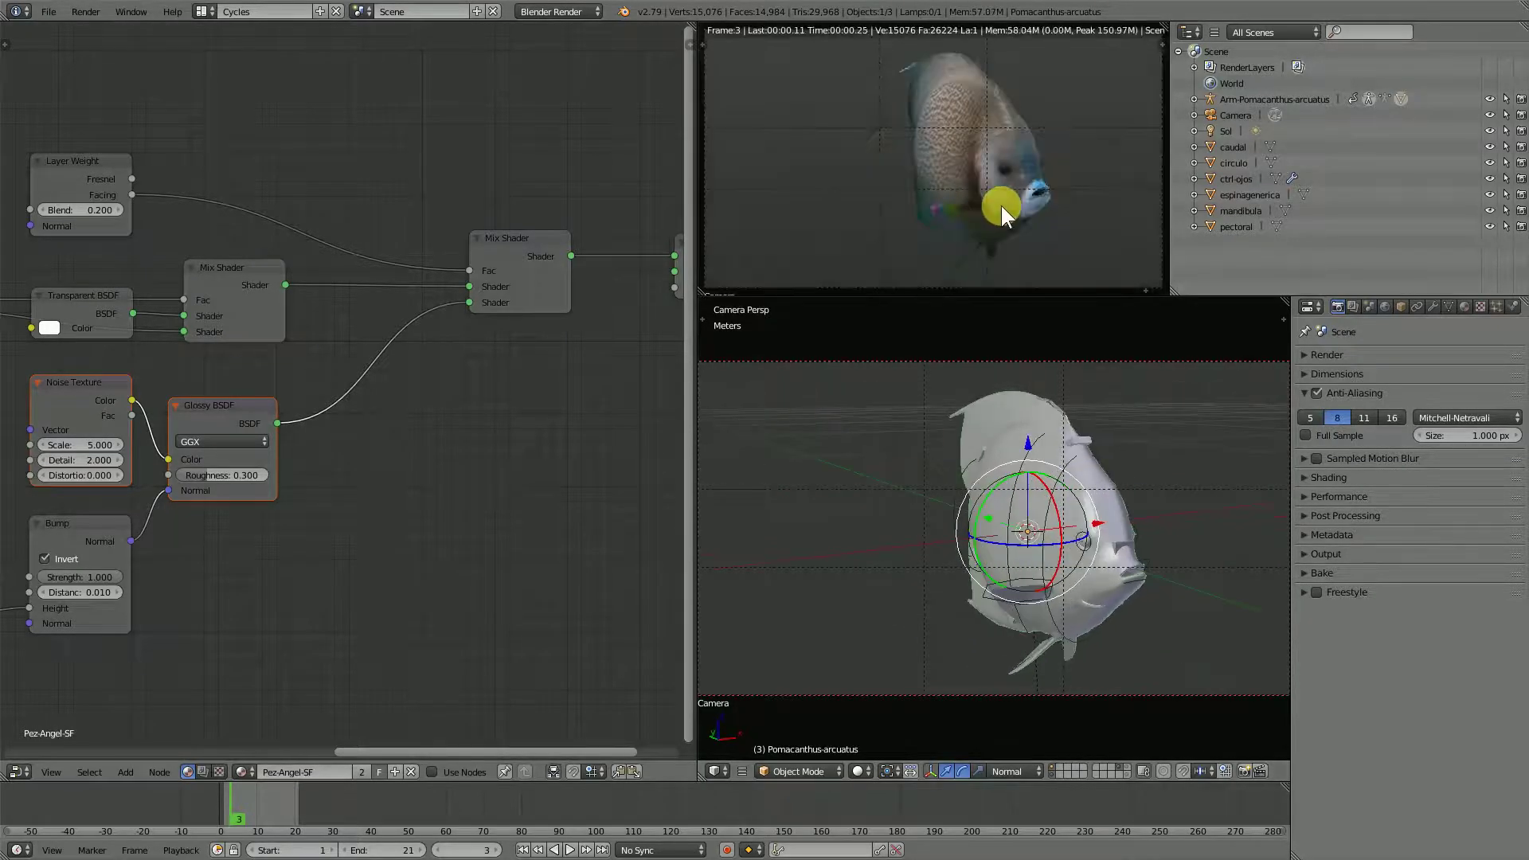
middle_click_drag(1124, 520, 988, 514)
mouse_move(1120, 535)
middle_mouse_down()
mouse_move(962, 514)
mouse_move(799, 519)
middle_mouse_up()
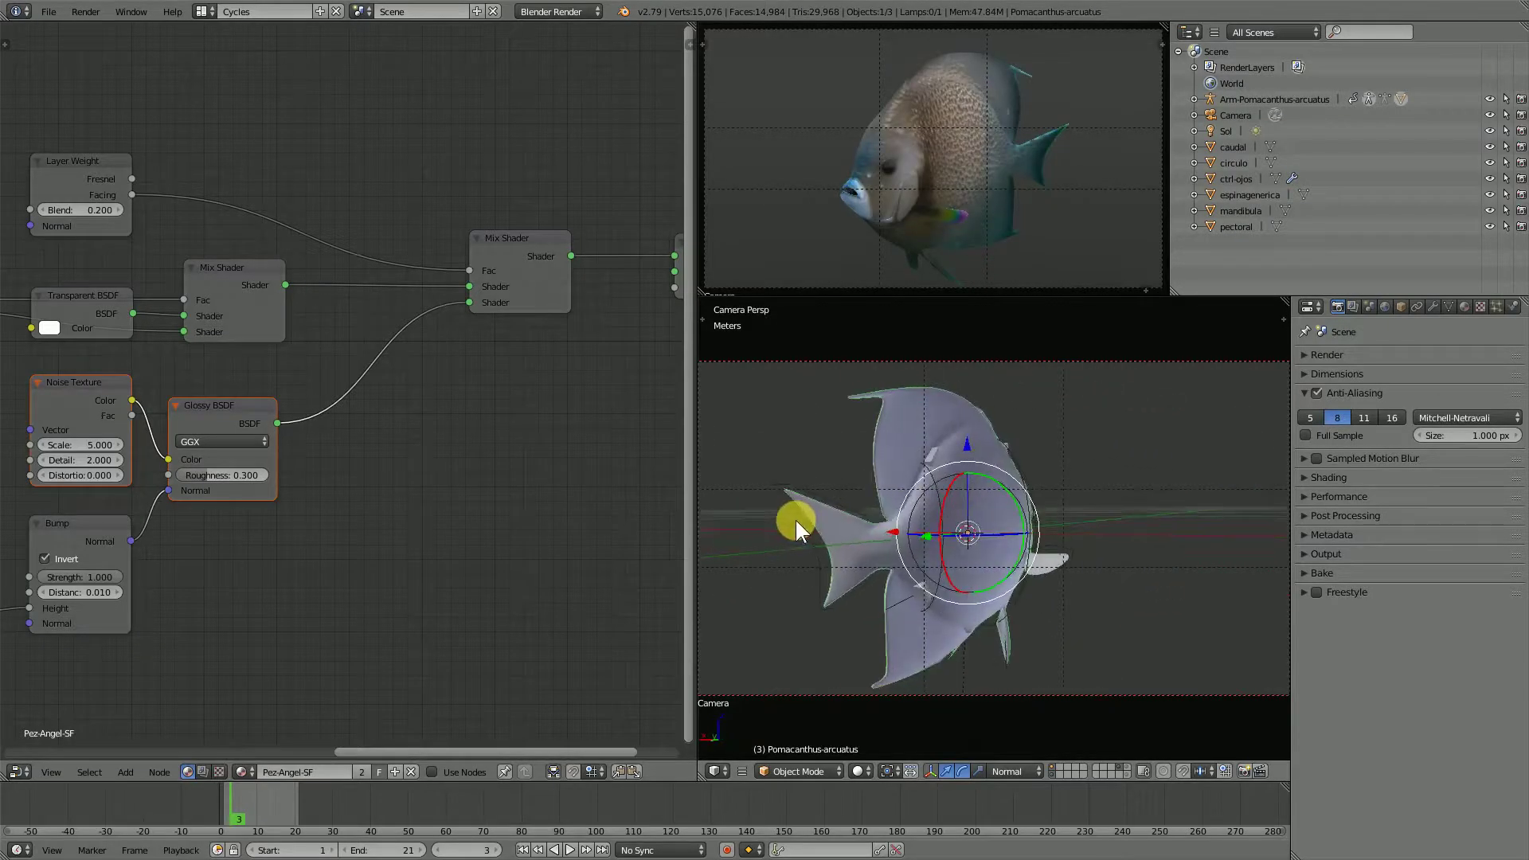
middle_click_drag(1130, 494, 967, 550)
mouse_move(1191, 475)
middle_mouse_down()
mouse_move(806, 590)
mouse_move(770, 577)
mouse_move(850, 585)
mouse_move(846, 541)
middle_mouse_up()
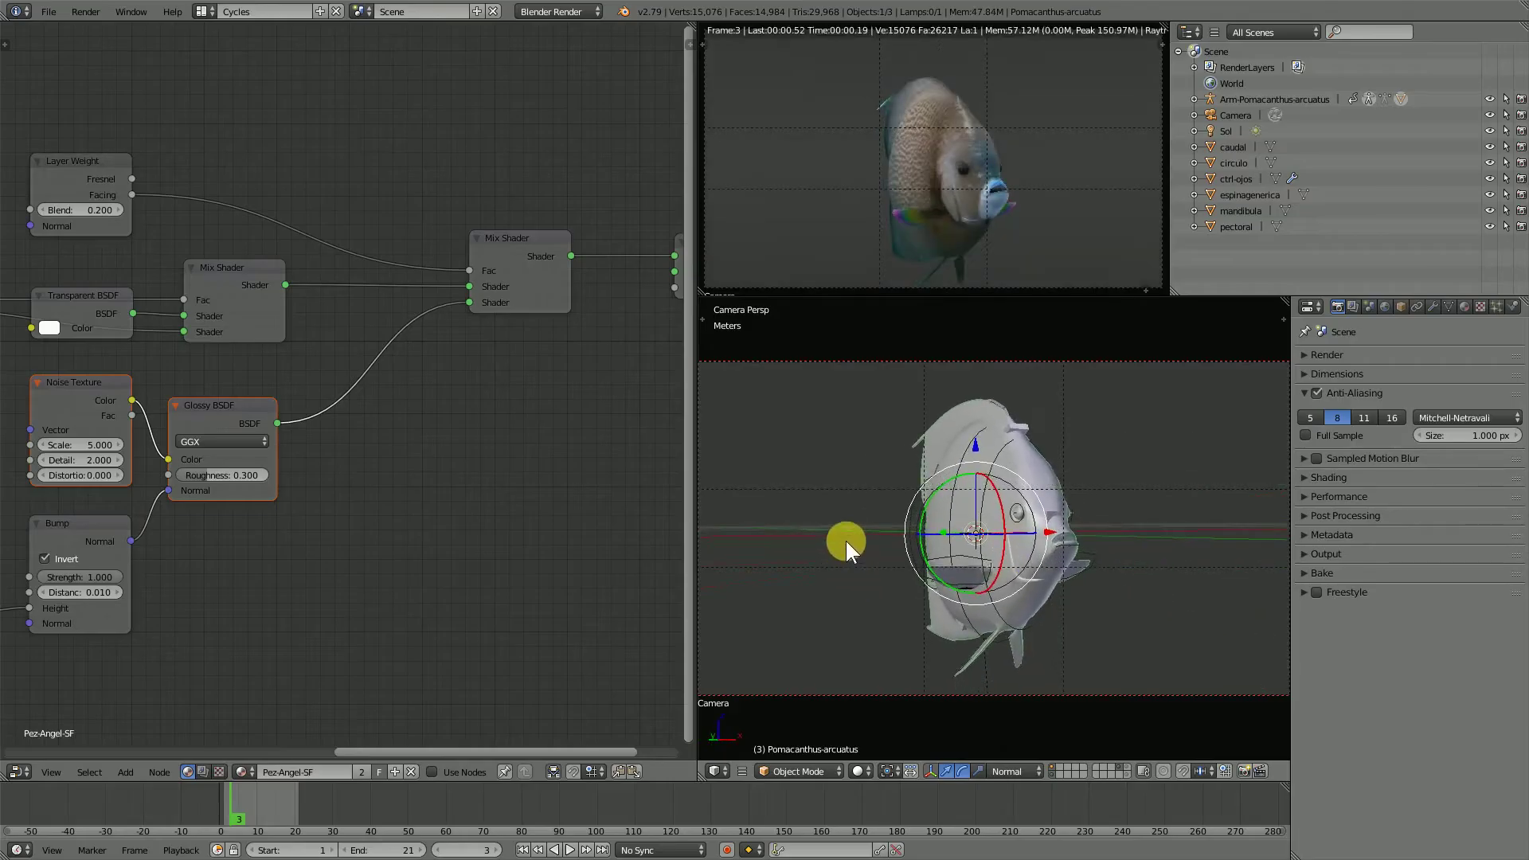